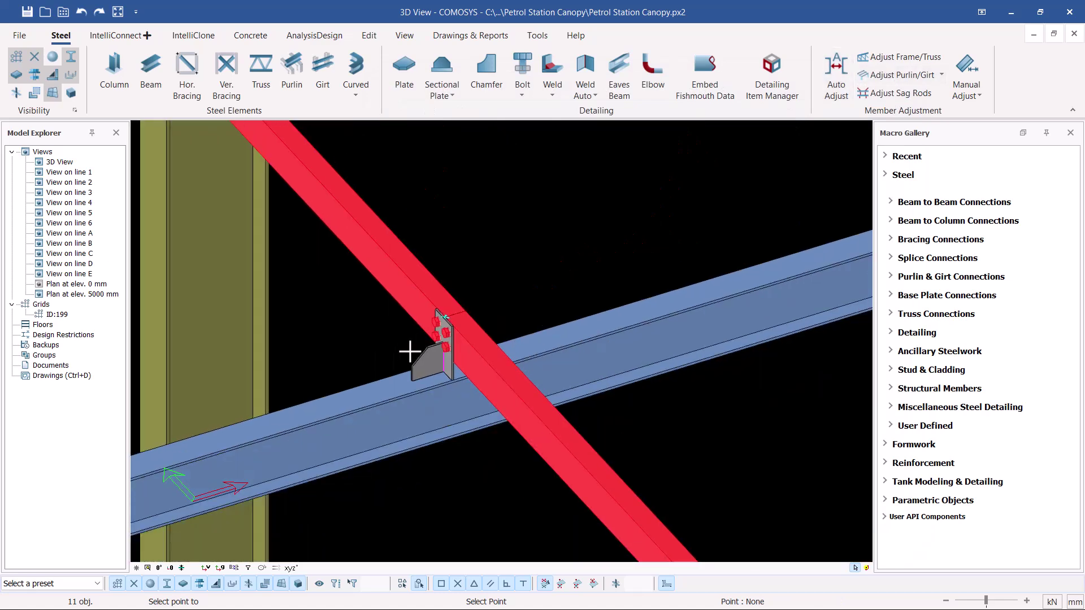
- Copy the selected purlin and its bolts to the midpoint of the top edge of the cleat beside grid C
scroll(668, 274, up, 4)
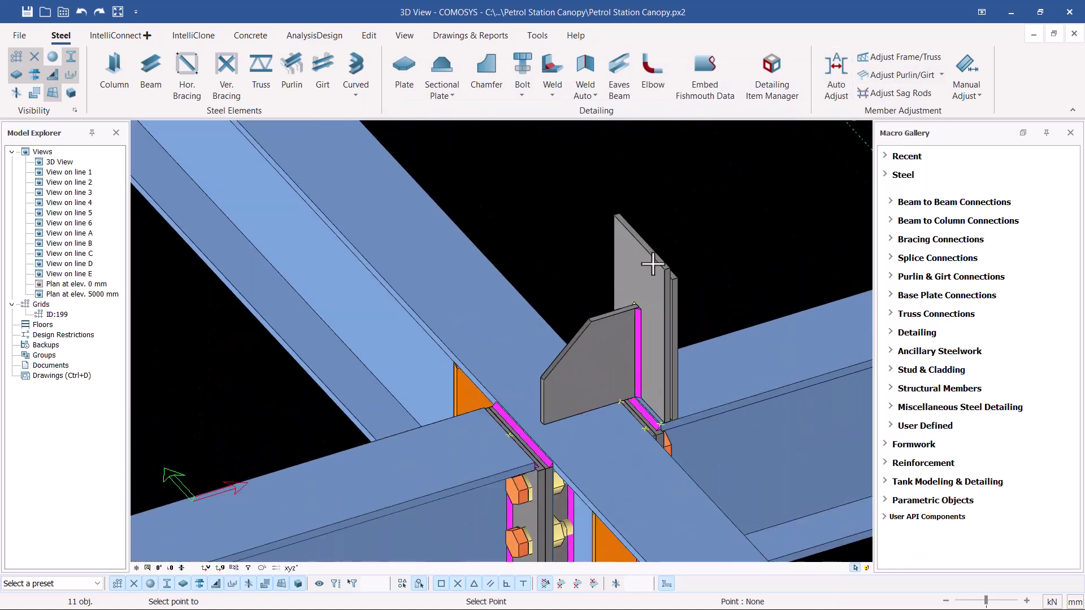
scroll(650, 257, up, 5)
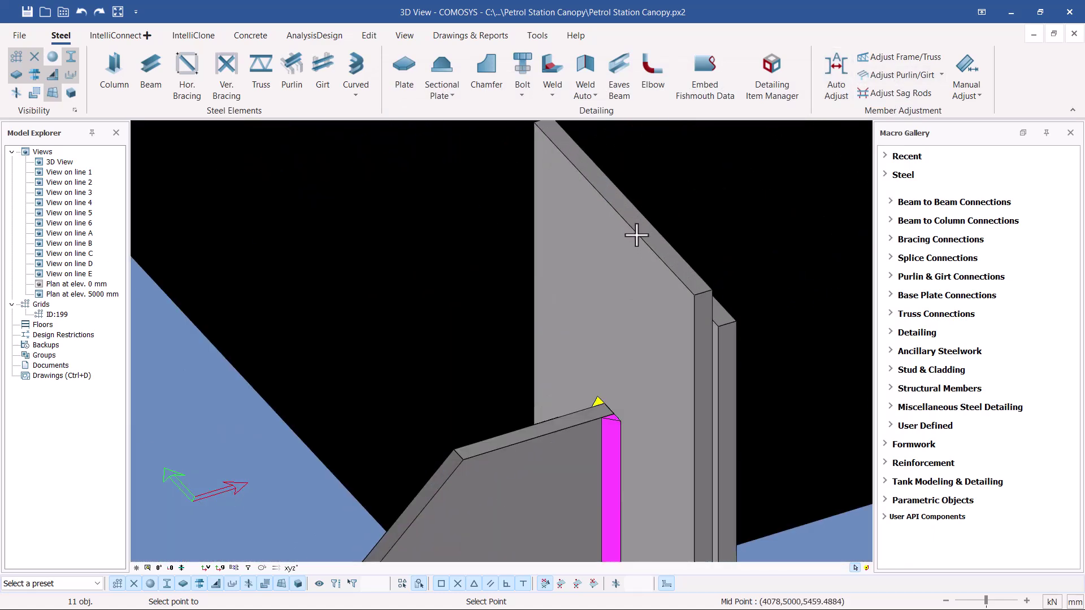
click(616, 212)
scroll(511, 292, down, 3)
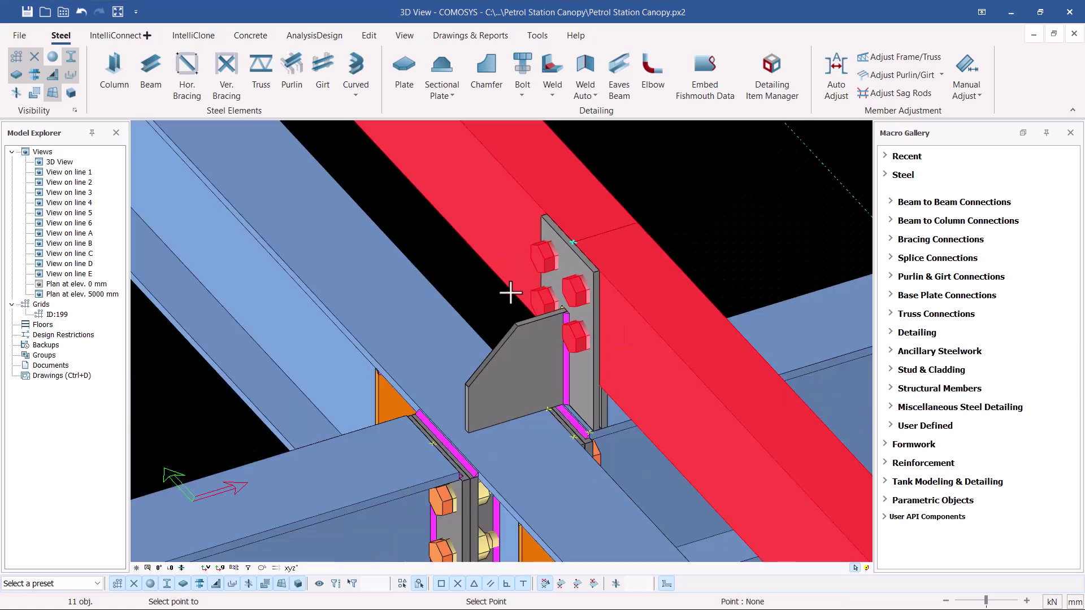
scroll(511, 291, down, 5)
- Place two more copies of the purlin set on the next two cleats towards grid D, at their top-edge midpoints
scroll(722, 251, up, 3)
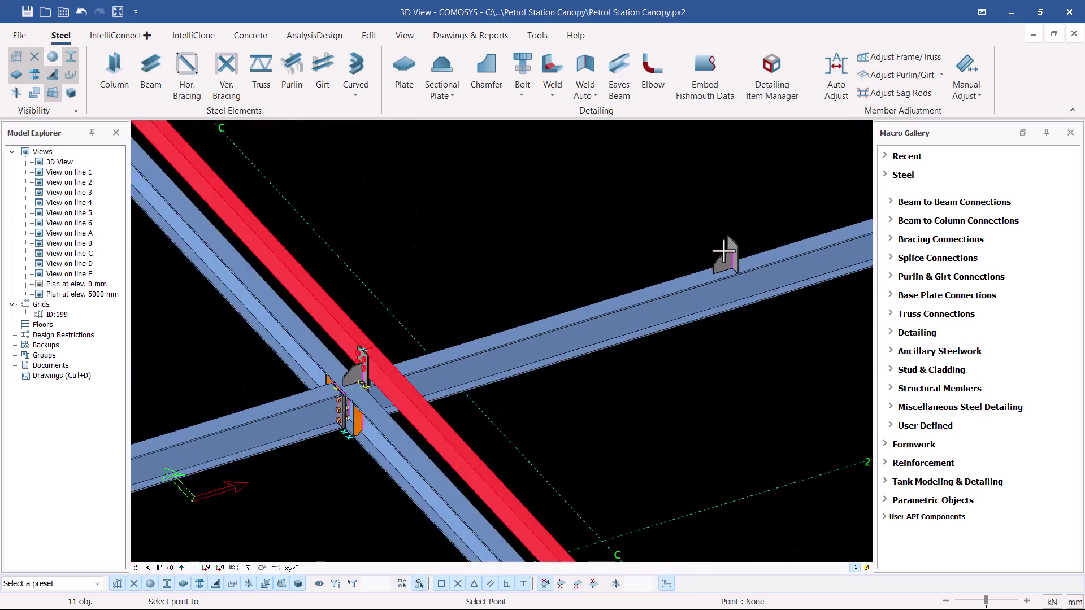
scroll(721, 251, up, 6)
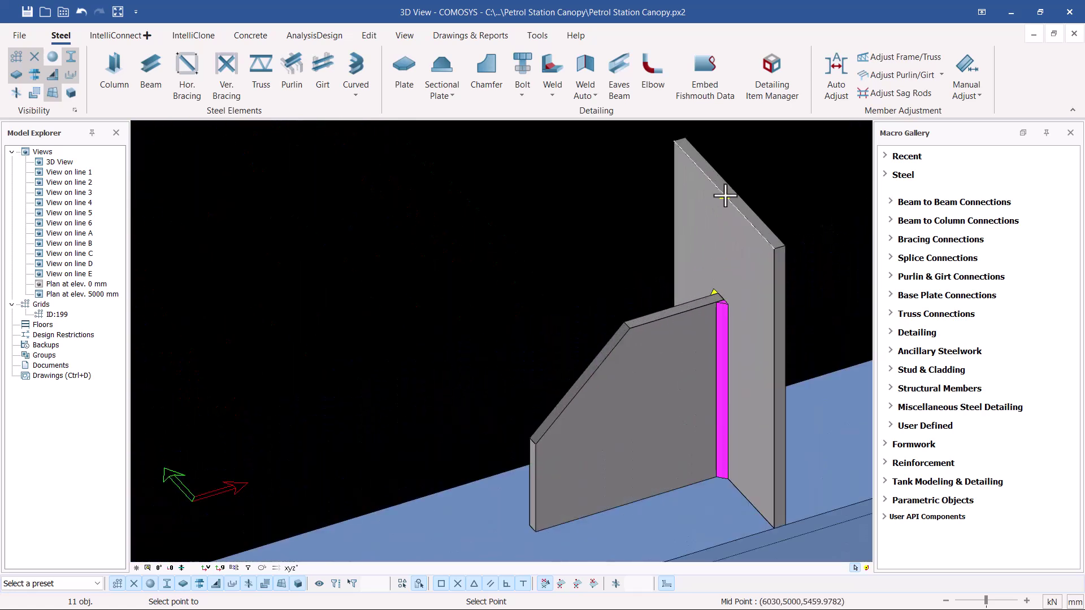
click(724, 195)
scroll(326, 371, down, 5)
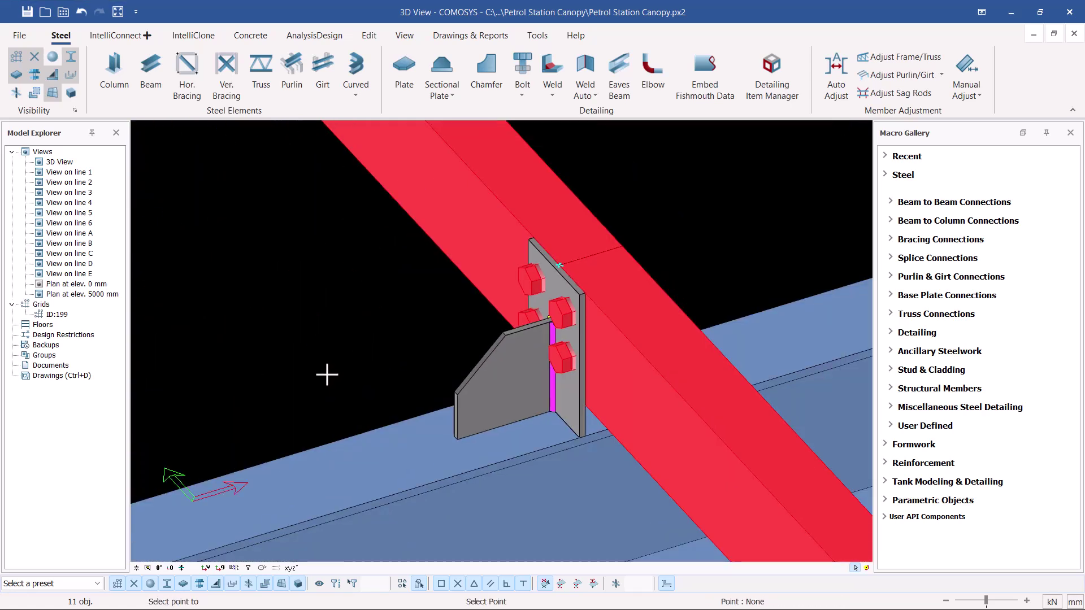
scroll(591, 300, up, 6)
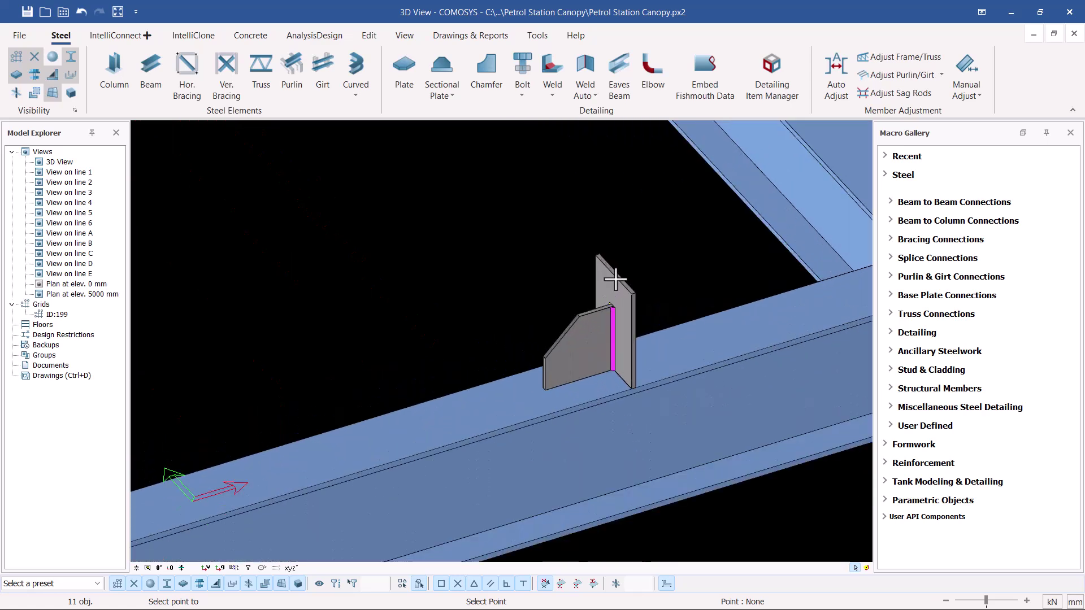
click(611, 270)
scroll(566, 339, down, 5)
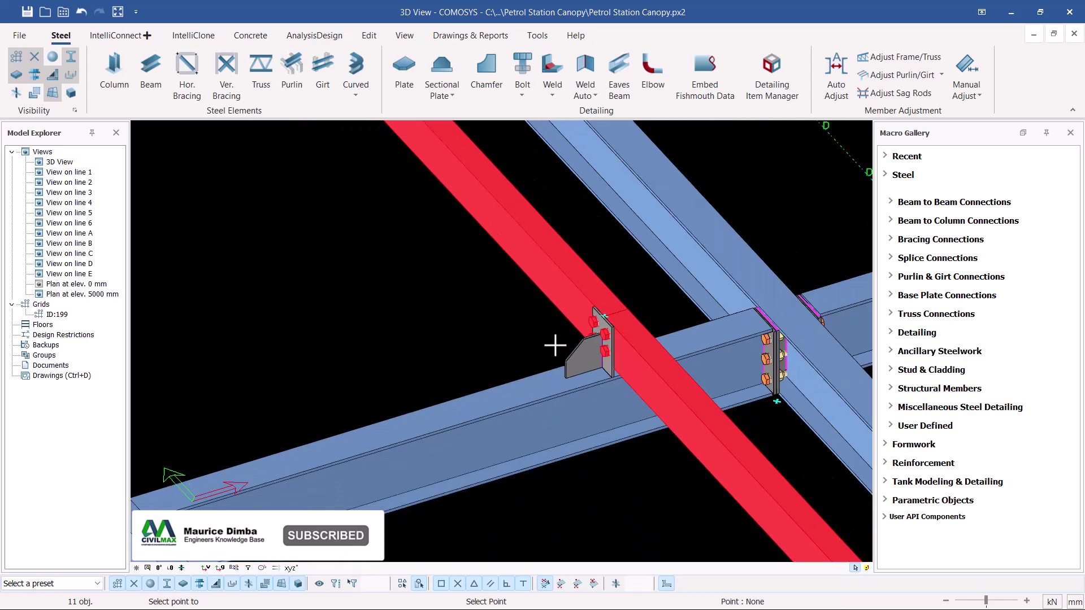
- Examine the canopy frame between grids A and E, including the beam's connection to the edge truss, and end the copying
scroll(556, 346, down, 8)
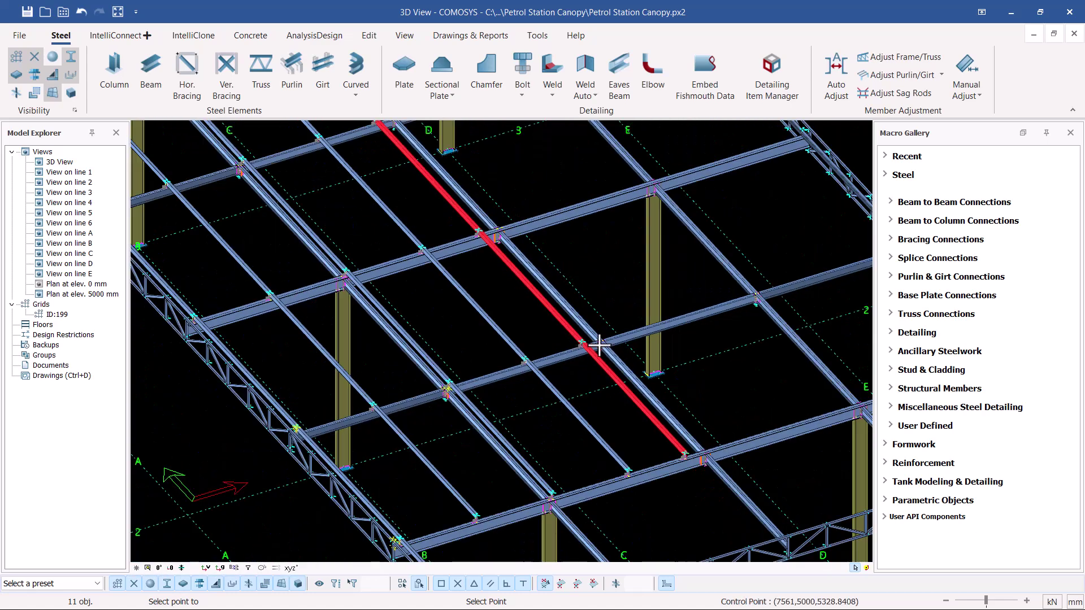
scroll(558, 342, down, 2)
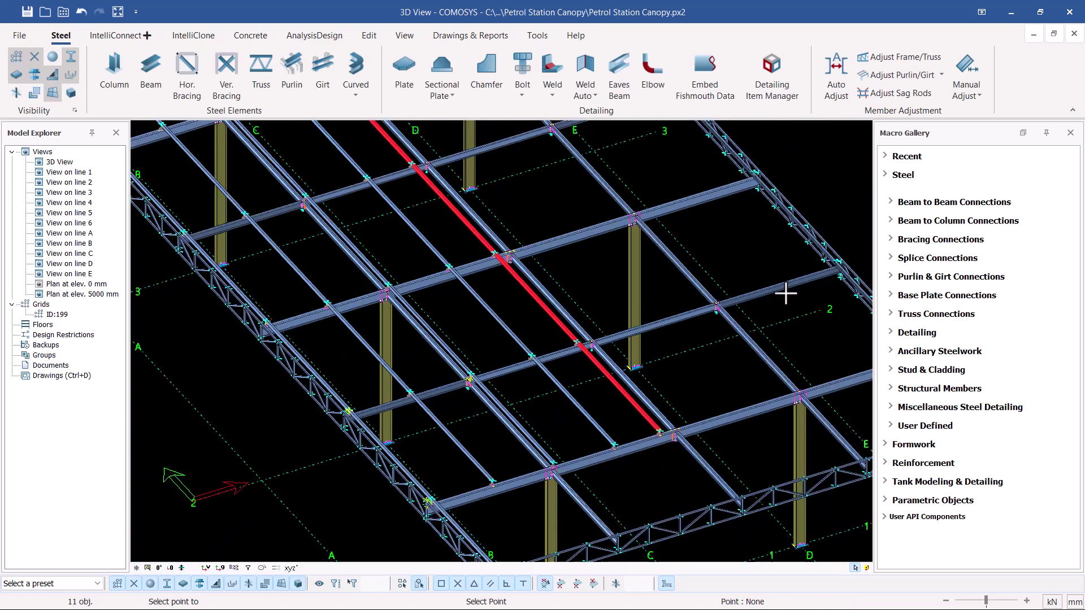
scroll(822, 276, up, 8)
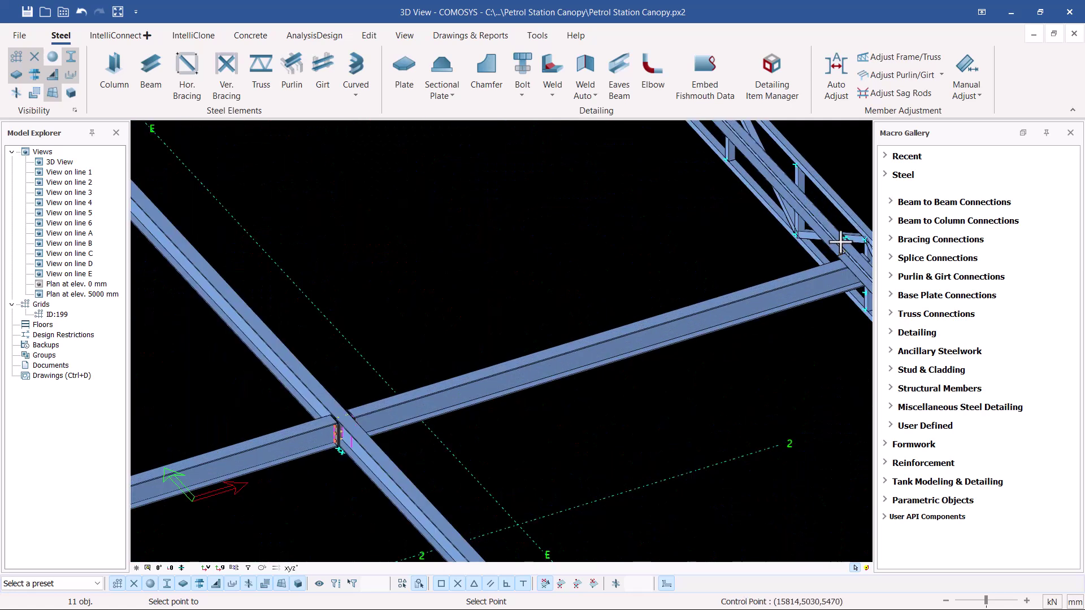
scroll(844, 260, up, 4)
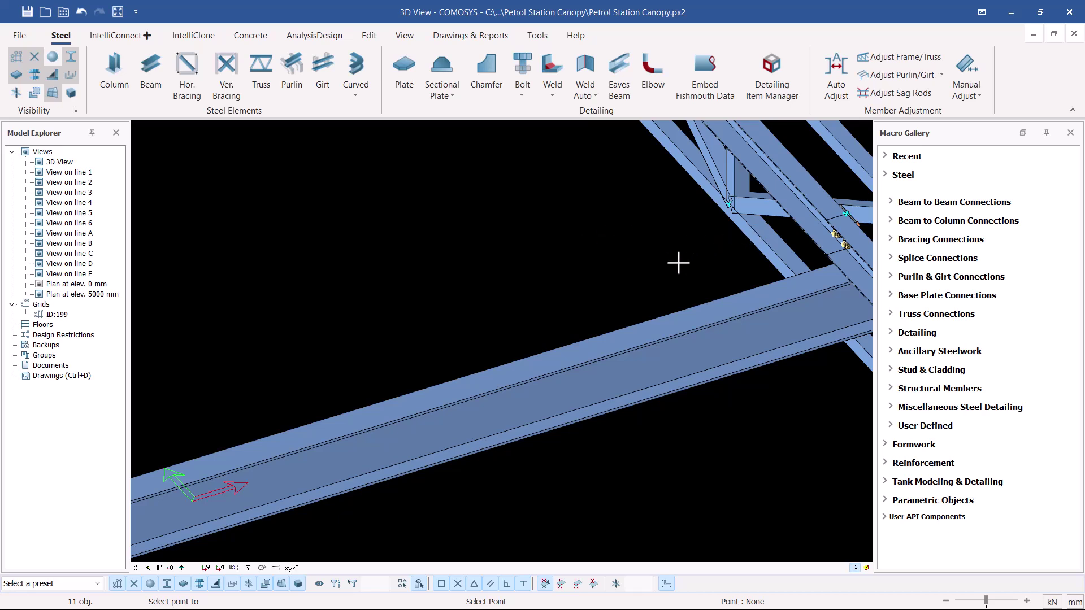
scroll(750, 263, down, 2)
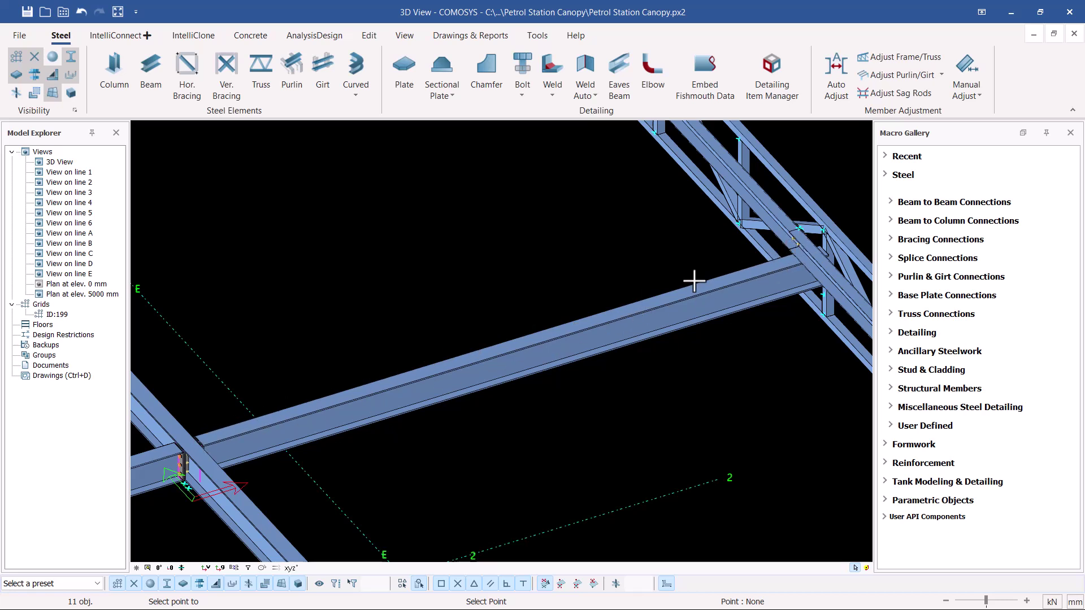
scroll(420, 375, down, 5)
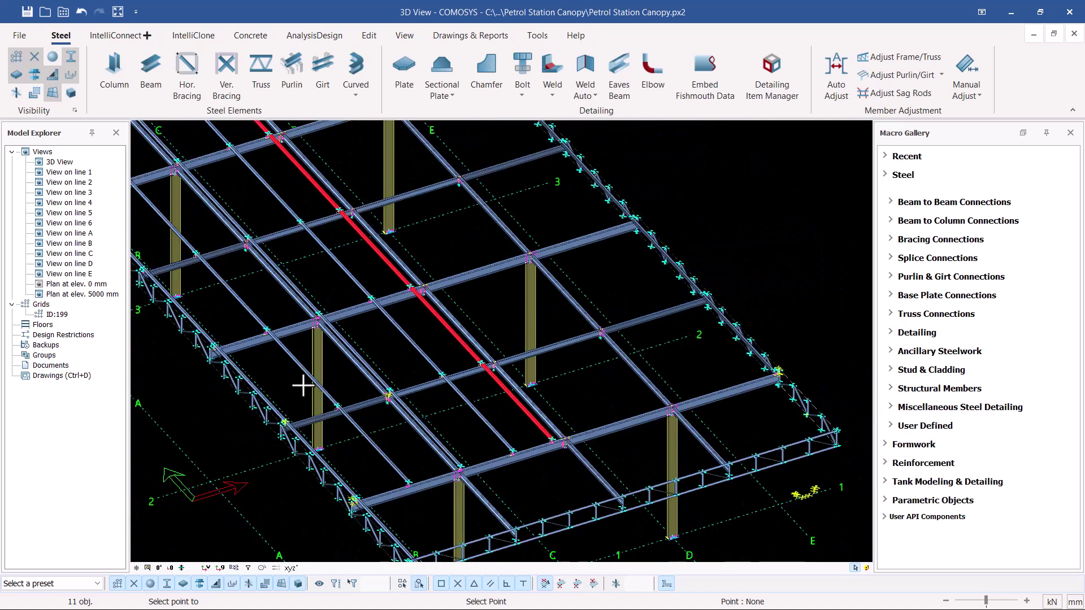
scroll(305, 385, up, 6)
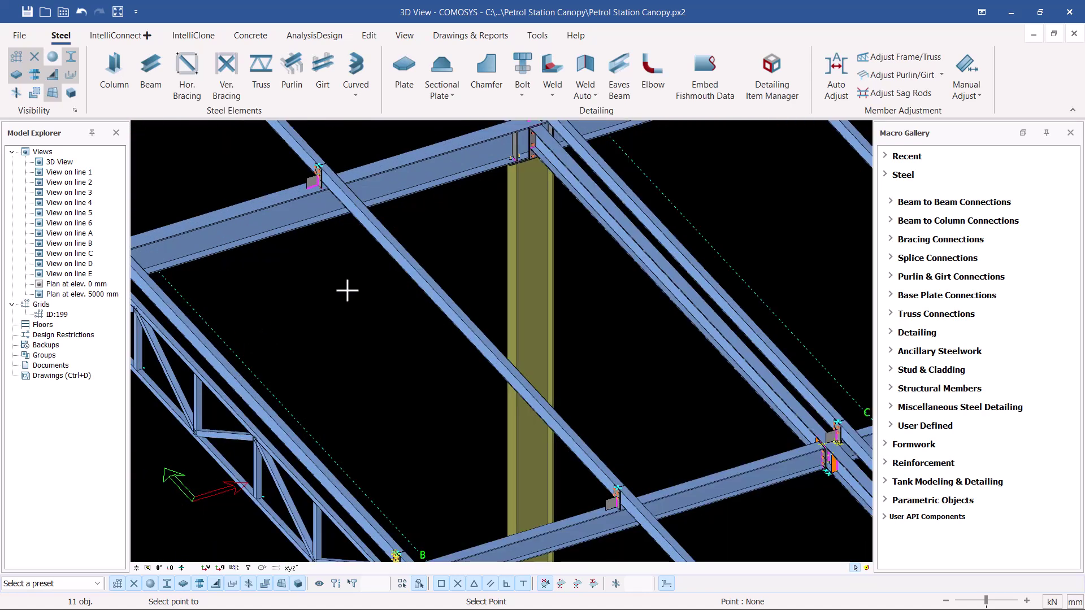
scroll(366, 299, down, 6)
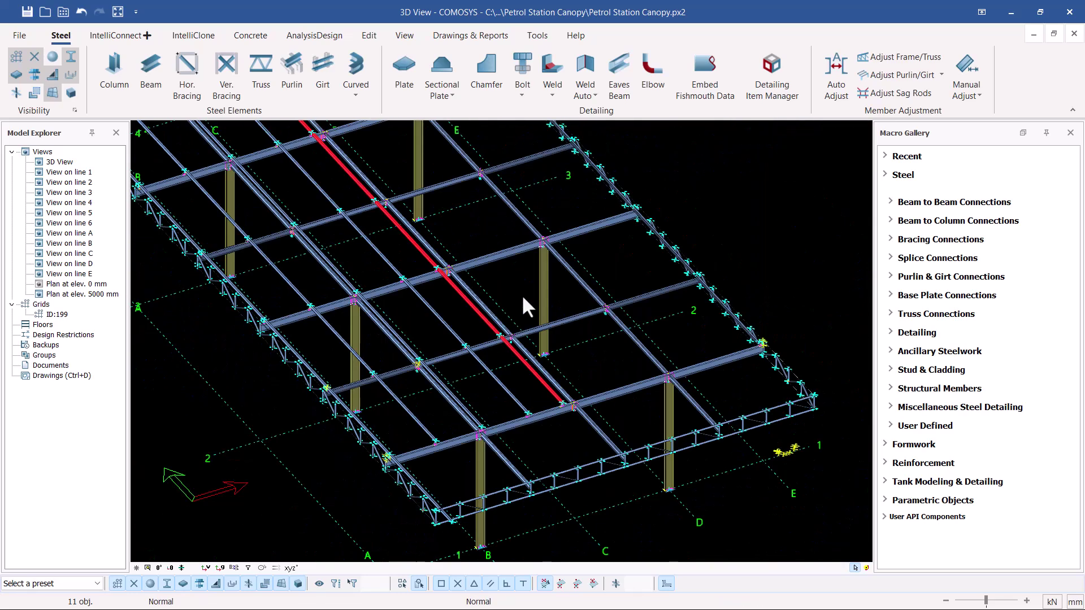
scroll(448, 272, up, 6)
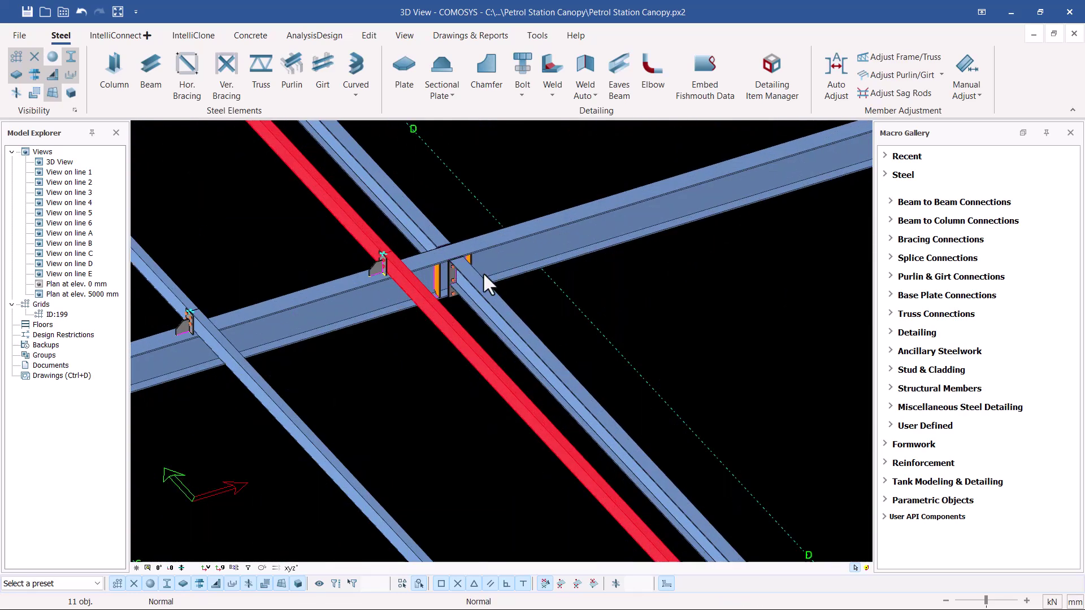
scroll(556, 372, down, 3)
scroll(624, 435, down, 2)
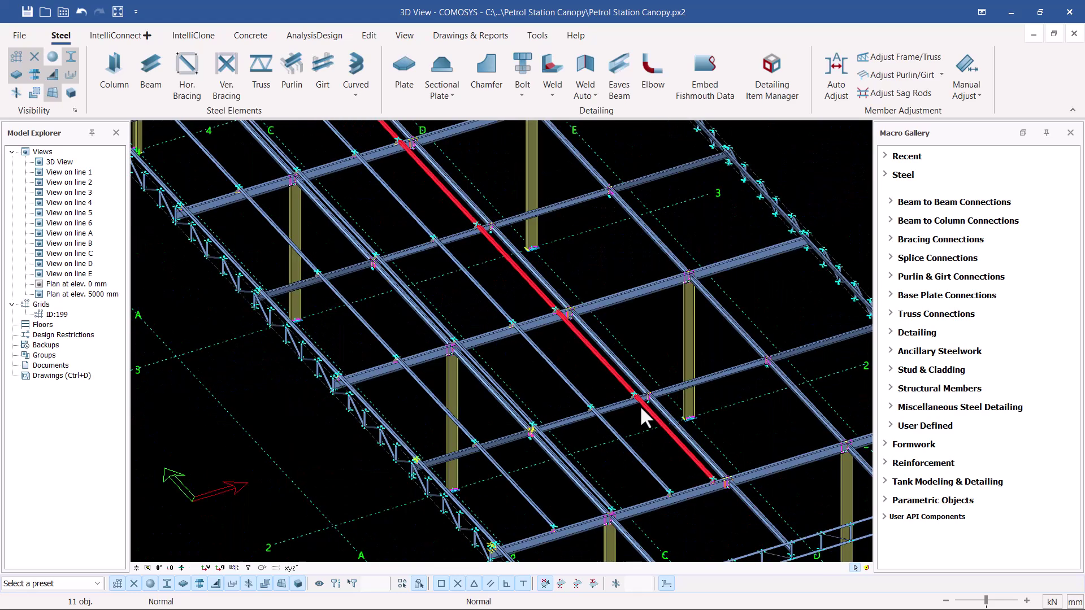
- Add the first two purlins of the row between grids C and D, starting from grid 1, to the selection
scroll(639, 474, up, 5)
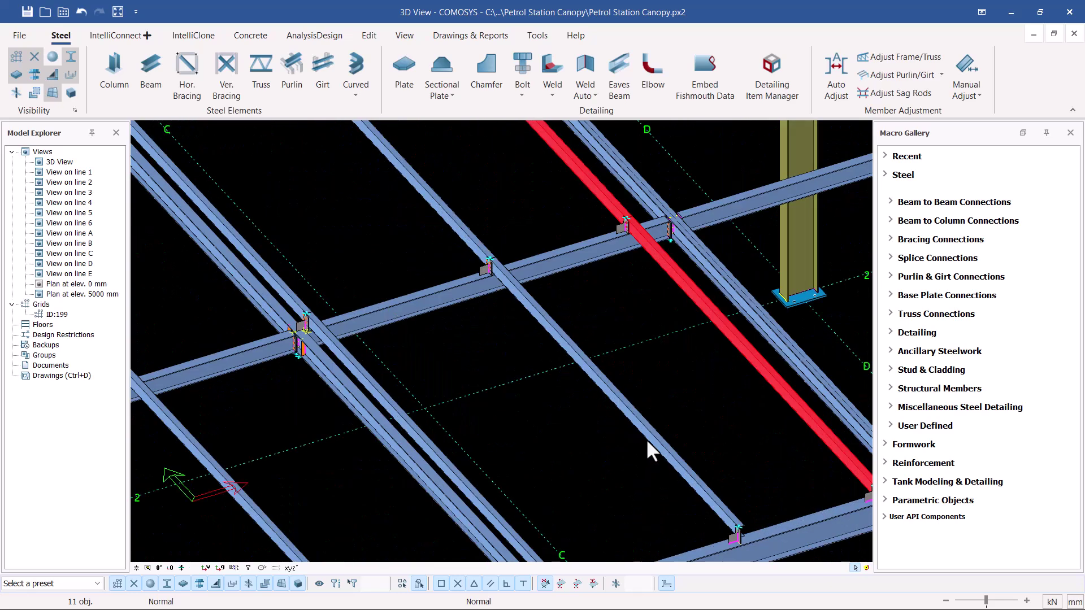
click(646, 427)
scroll(670, 410, down, 4)
scroll(605, 357, up, 4)
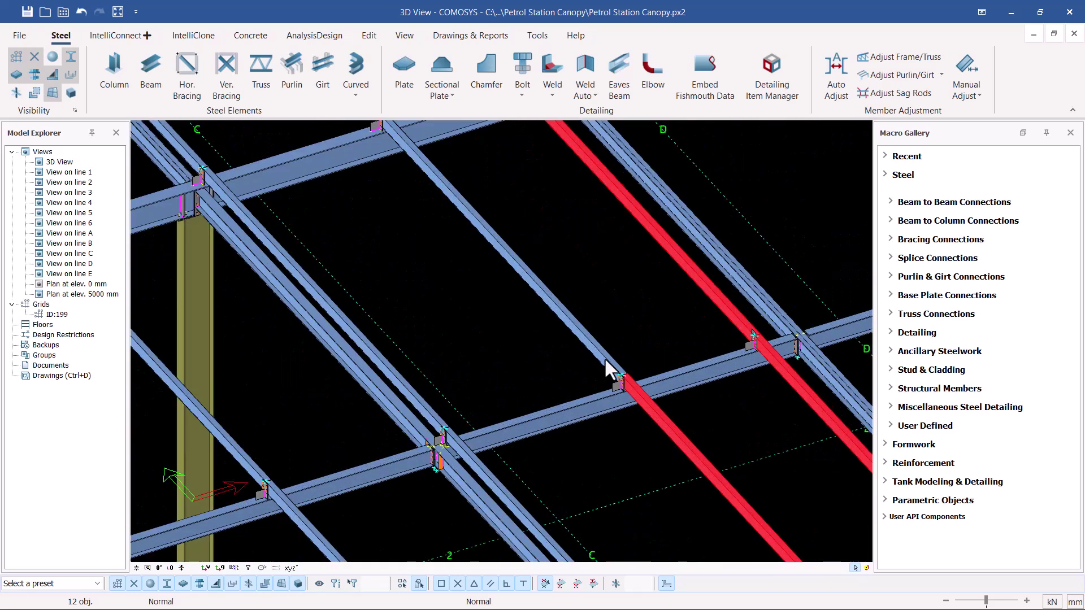
click(628, 385)
scroll(660, 444, down, 4)
scroll(583, 331, up, 4)
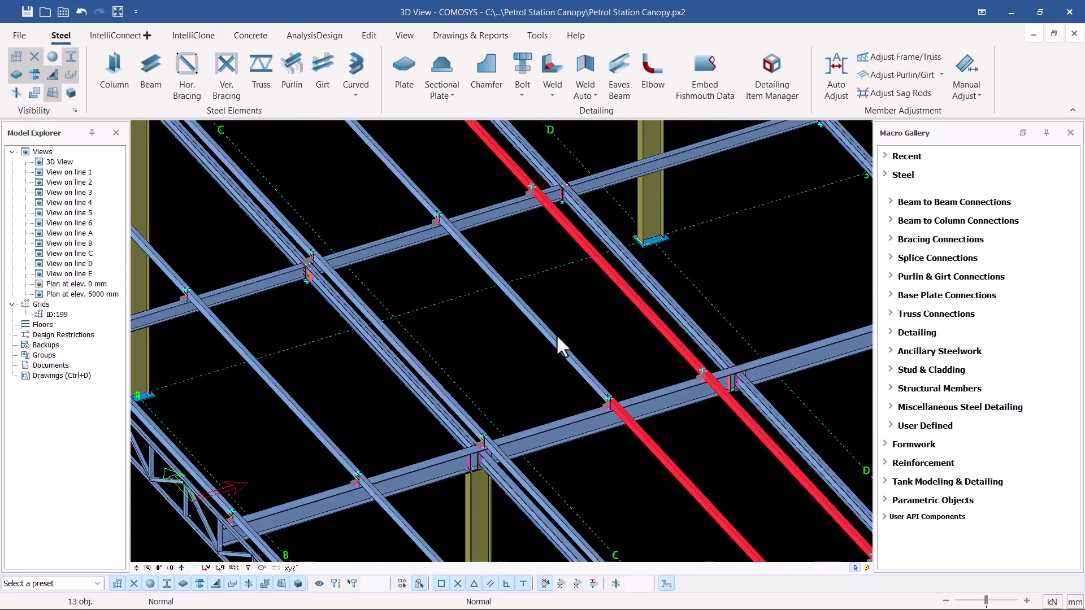
- Add the remaining purlins of the row between grids C and D, up to the canopy's far end, to the selection
click(440, 222)
click(404, 177)
scroll(568, 366, down, 5)
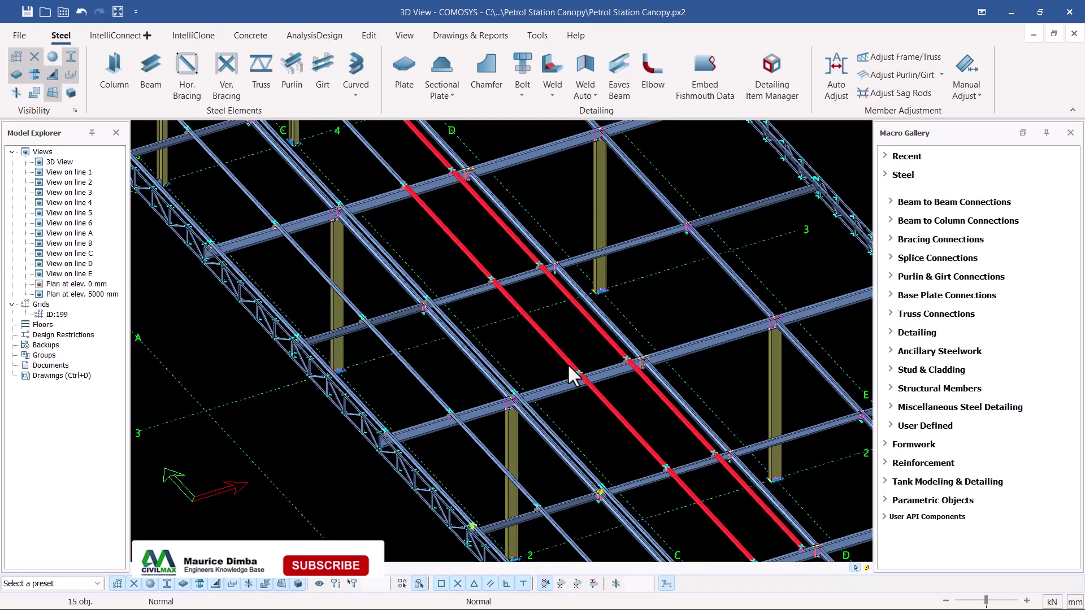
scroll(466, 273, up, 4)
click(465, 273)
scroll(487, 328, down, 4)
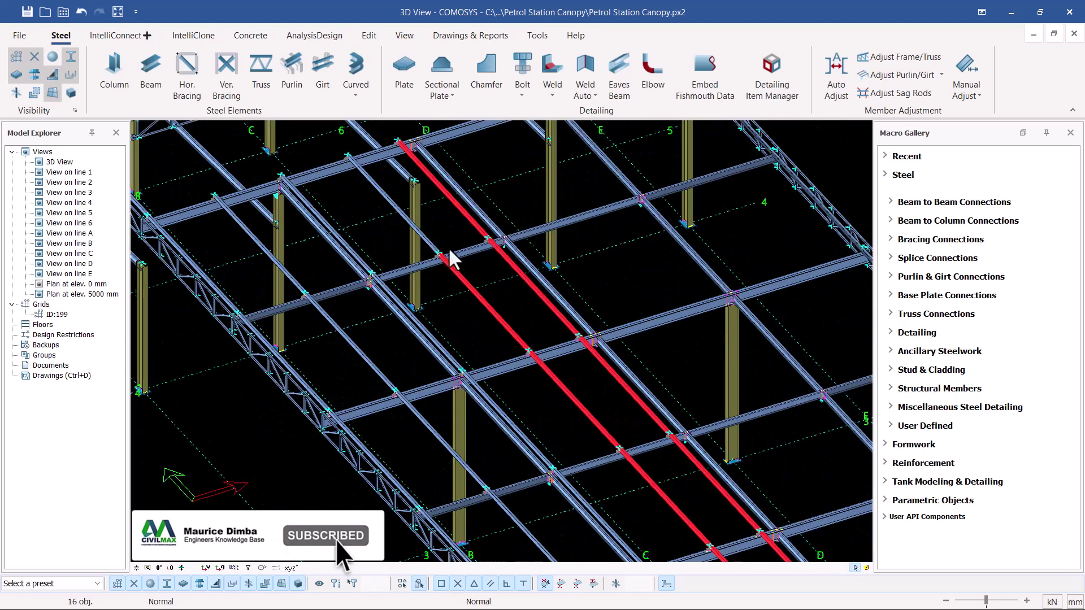
scroll(410, 215, up, 4)
scroll(479, 328, down, 3)
click(406, 225)
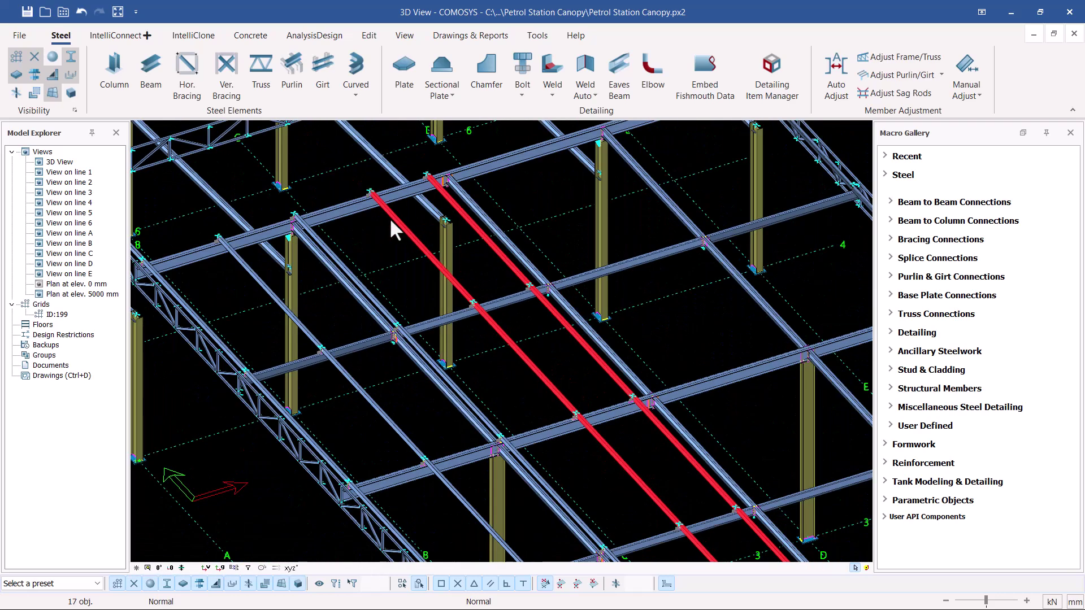
- Add the far-end purlin beside grid C and the far-end purlin between grids B and C to the selection
scroll(464, 309, down, 4)
scroll(430, 294, up, 5)
scroll(408, 273, up, 3)
click(387, 257)
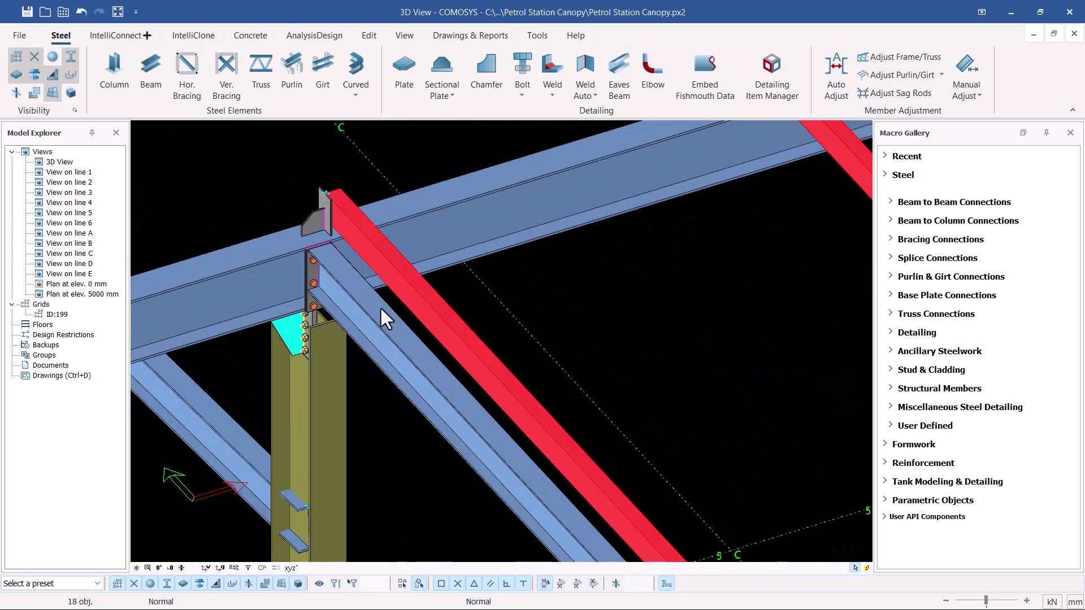
scroll(373, 266, down, 2)
scroll(327, 248, down, 3)
scroll(314, 263, up, 2)
click(315, 264)
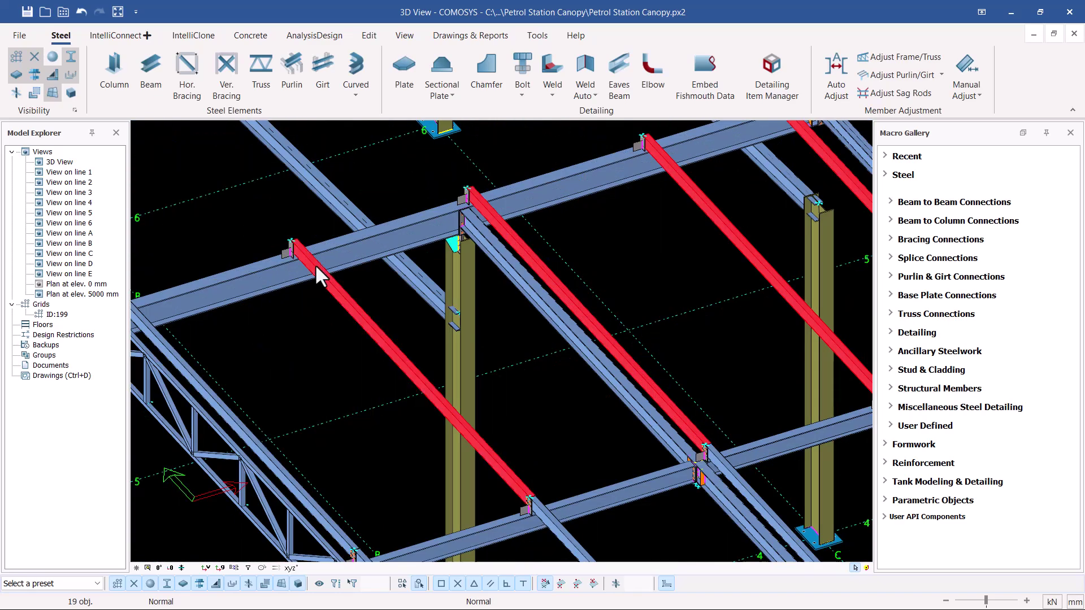
- Add the second purlin from the far end in the row between grids B and C and in the row beside grid C
scroll(339, 254, down, 2)
scroll(384, 271, up, 4)
click(398, 282)
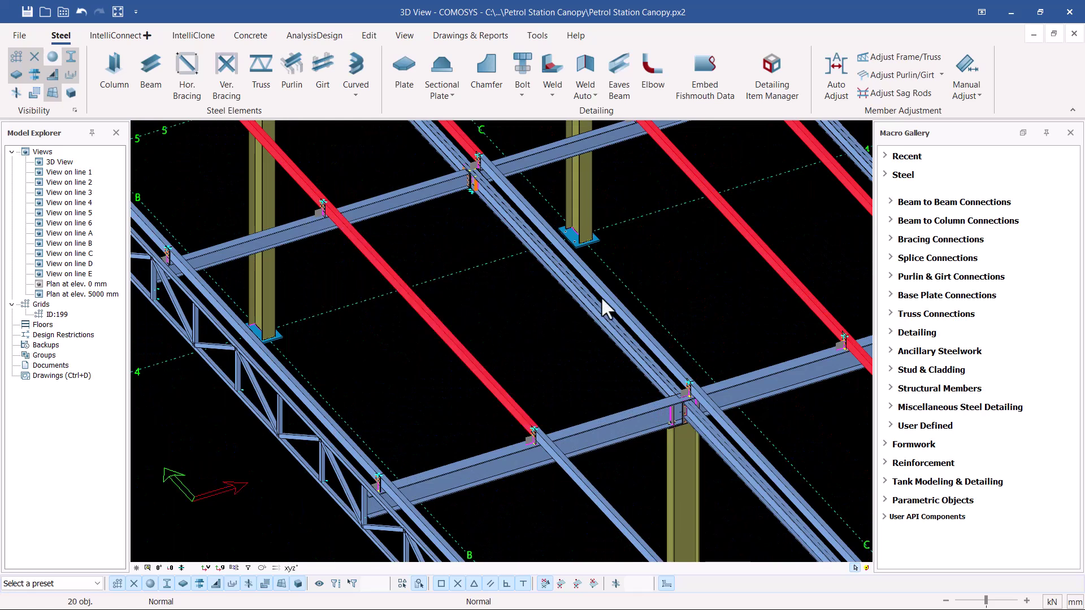
scroll(502, 177, up, 3)
click(508, 171)
scroll(452, 203, down, 4)
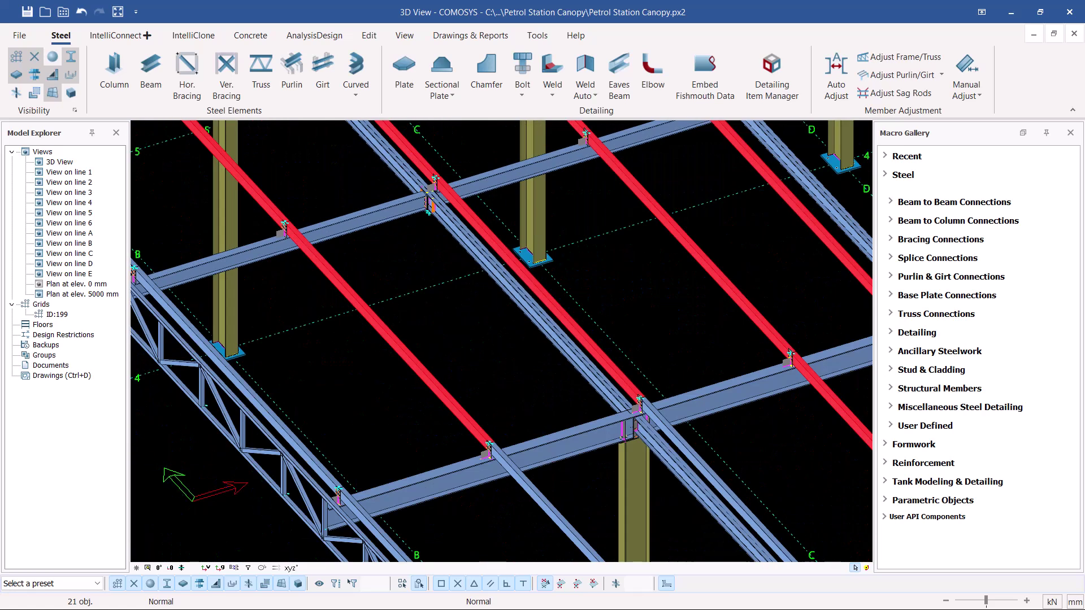
- Add the third and fourth purlins from the far end in both the B–C row and the row beside grid C
scroll(474, 351, up, 4)
click(455, 361)
click(710, 311)
scroll(610, 265, down, 4)
scroll(581, 277, up, 4)
click(563, 267)
click(372, 357)
scroll(527, 373, down, 4)
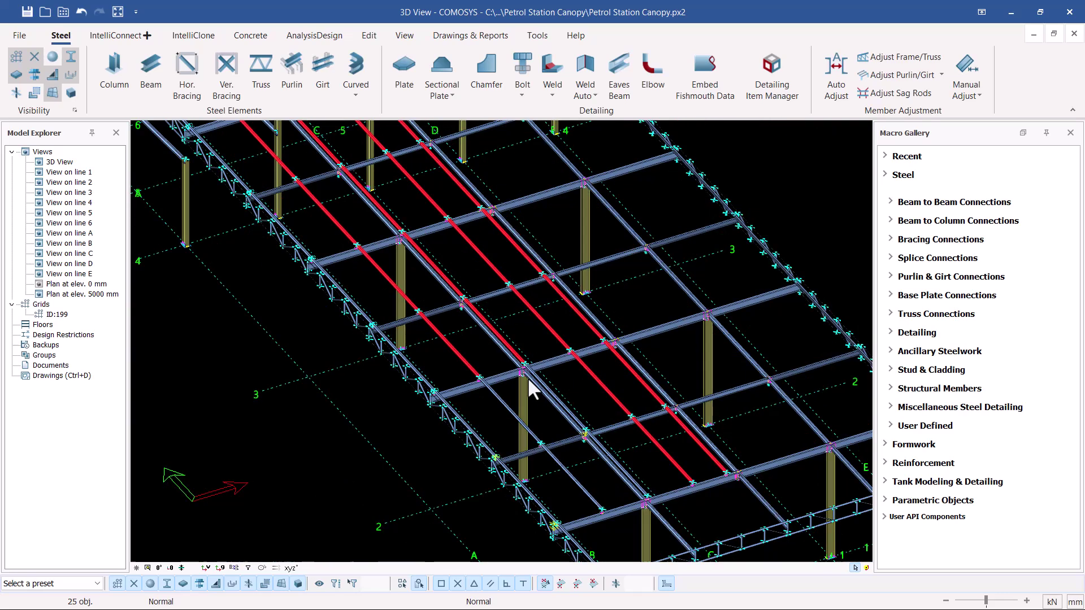
- Add the last two purlins towards grid 1 in both the B–C row and the row beside grid C
scroll(474, 398, up, 4)
click(449, 395)
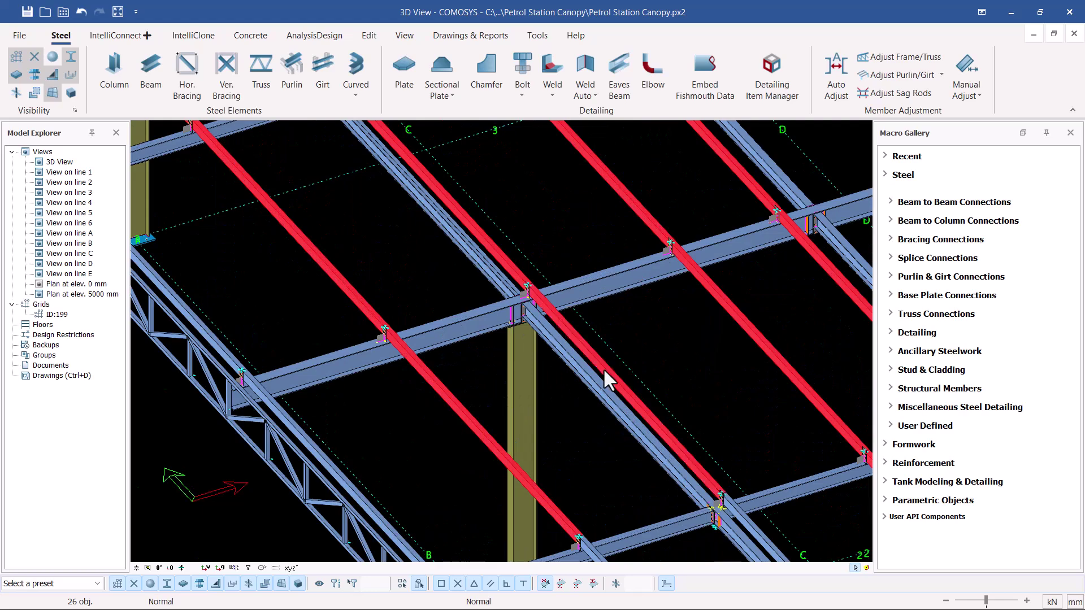
click(604, 368)
scroll(453, 278, down, 4)
scroll(543, 446, up, 4)
scroll(537, 461, up, 3)
click(535, 466)
scroll(622, 424, down, 3)
scroll(563, 310, up, 4)
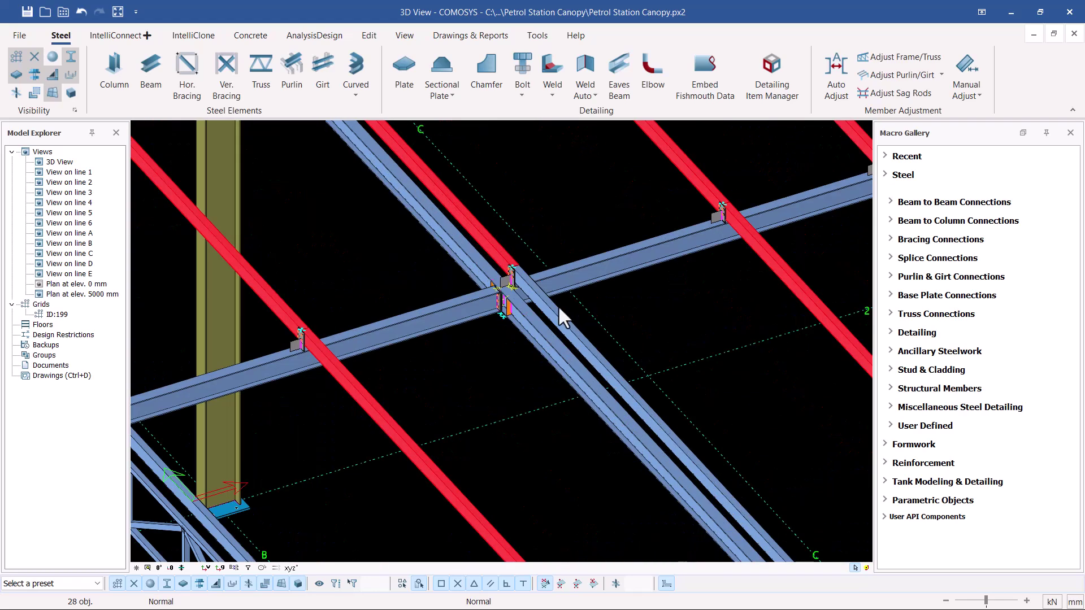
click(541, 315)
scroll(509, 305, down, 3)
scroll(655, 302, down, 3)
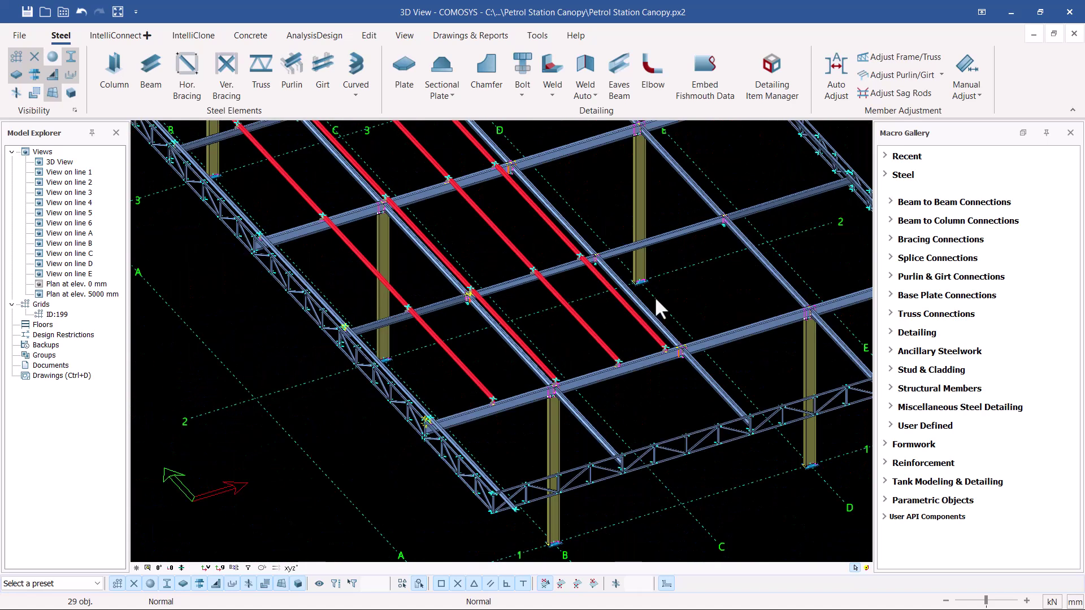
- Add the cleat plates under the purlin beside grid D and the middle C–D purlin on the grid 1 rafter to the selection
scroll(654, 322, up, 3)
scroll(680, 396, up, 6)
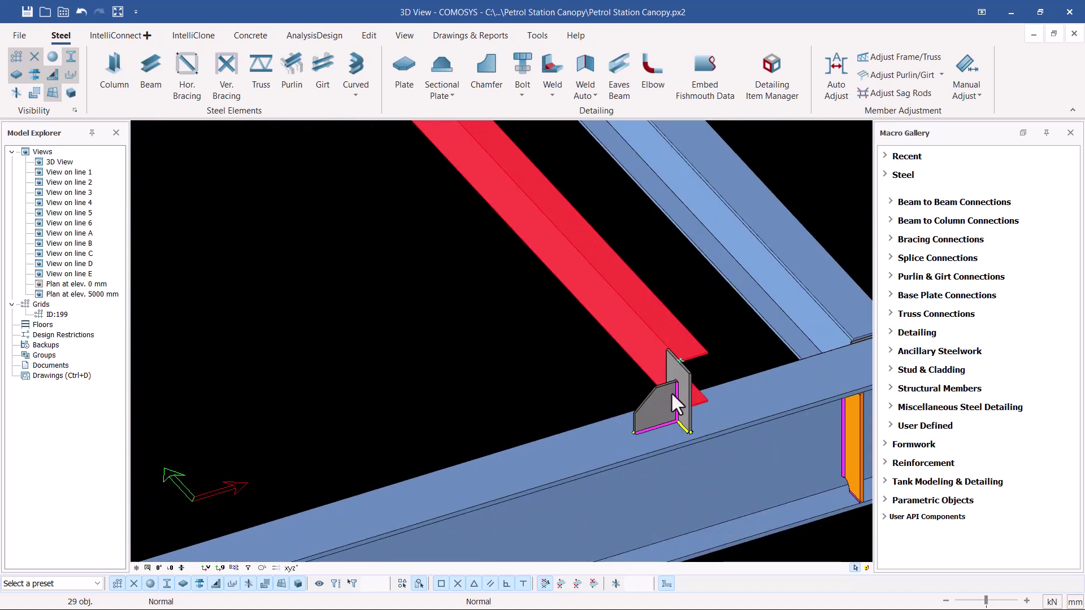
scroll(689, 389, up, 2)
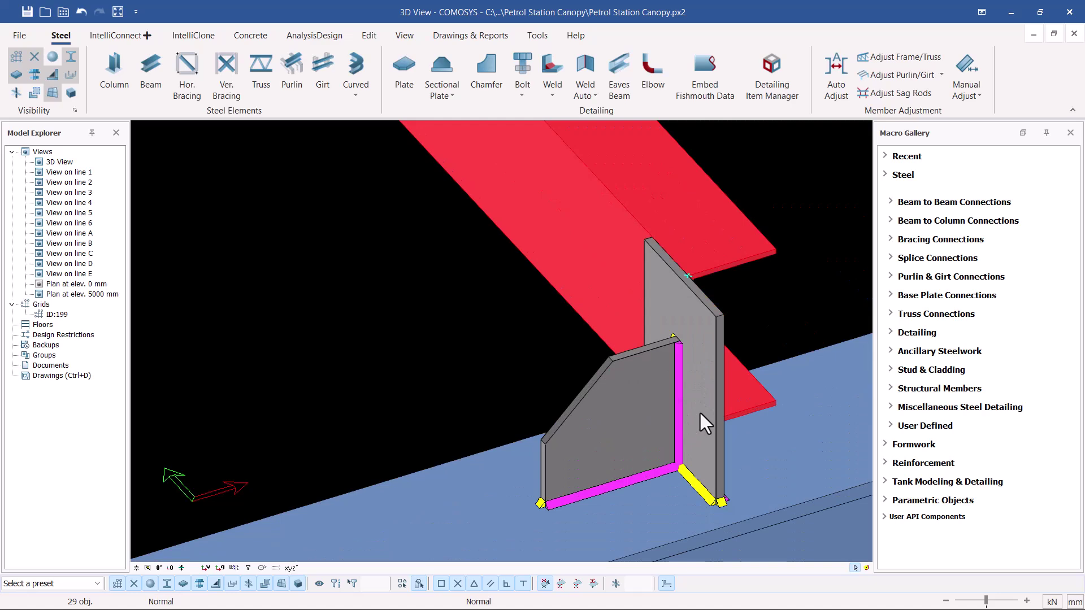
scroll(699, 412, down, 6)
scroll(656, 339, up, 2)
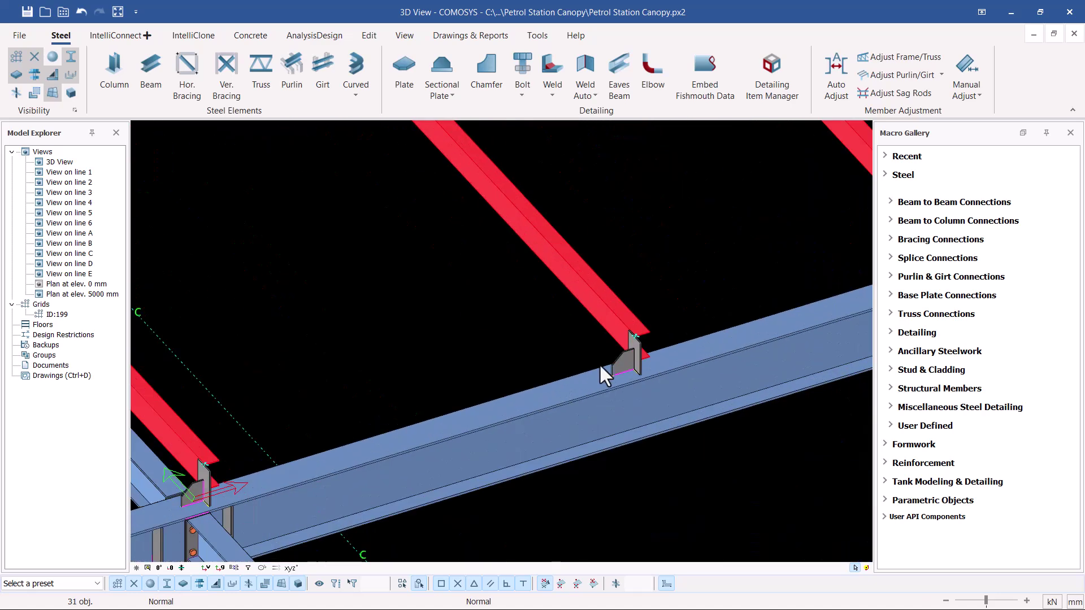
scroll(605, 376, up, 3)
scroll(717, 305, down, 5)
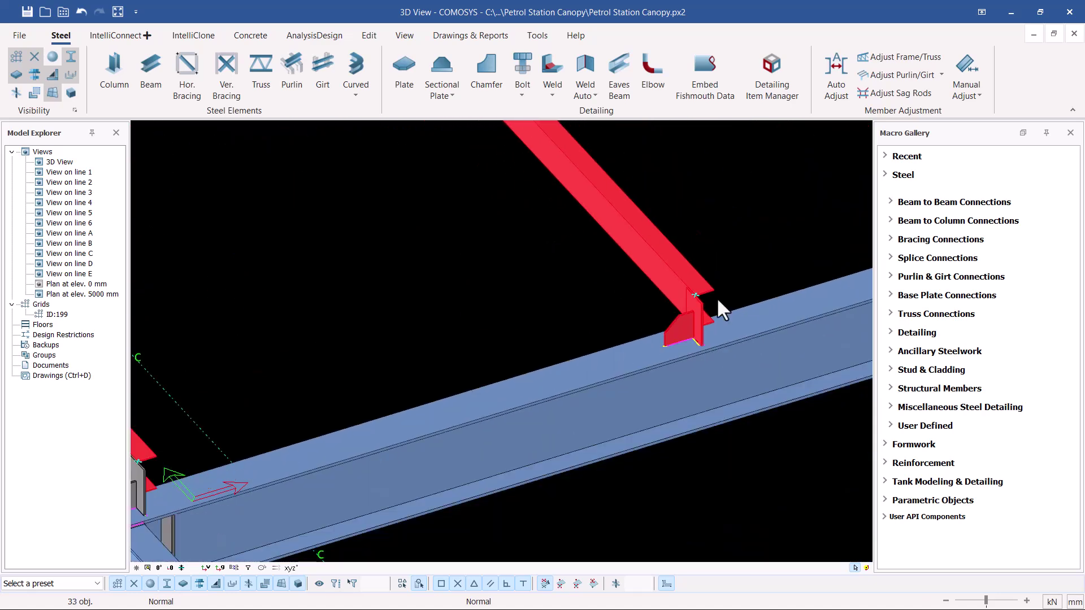
- Add the cleat plates under the purlin beside grid C and the B–C purlin on the grid 1 rafter
scroll(411, 380, up, 6)
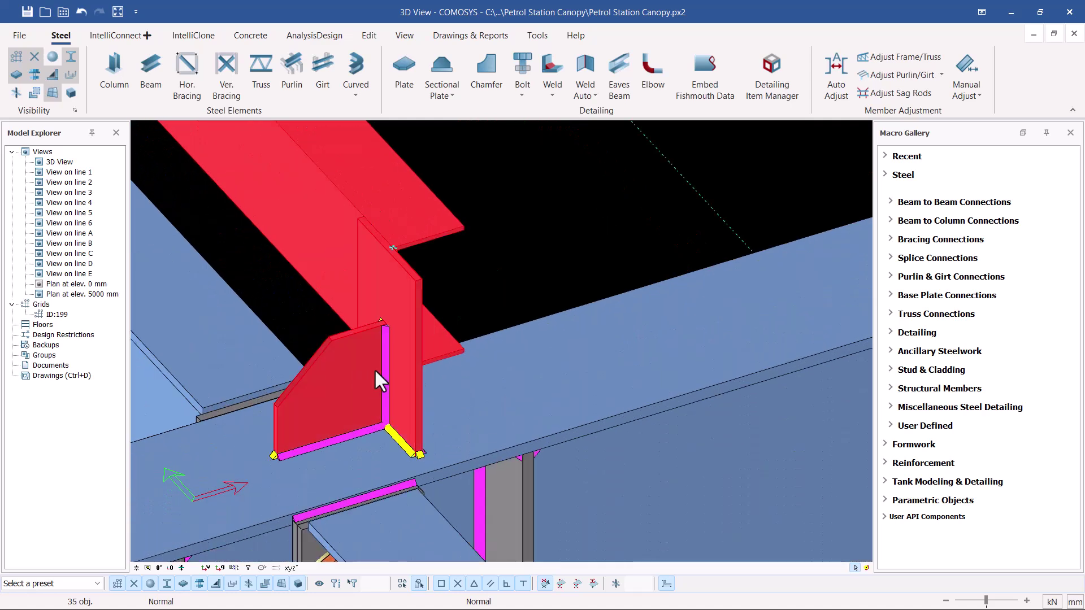
scroll(364, 368, down, 6)
scroll(428, 347, up, 6)
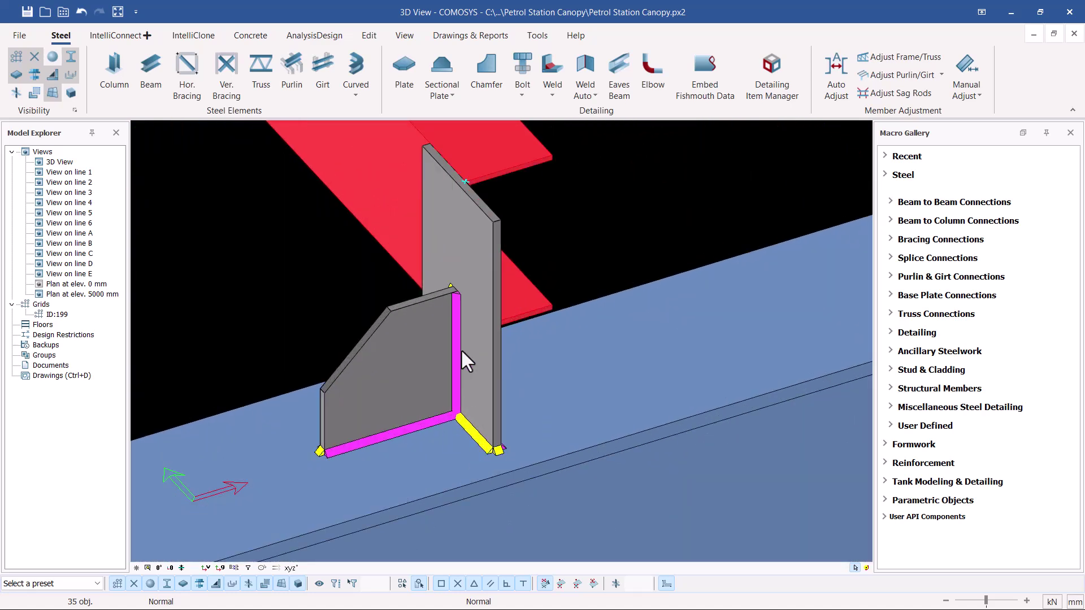
scroll(415, 349, down, 5)
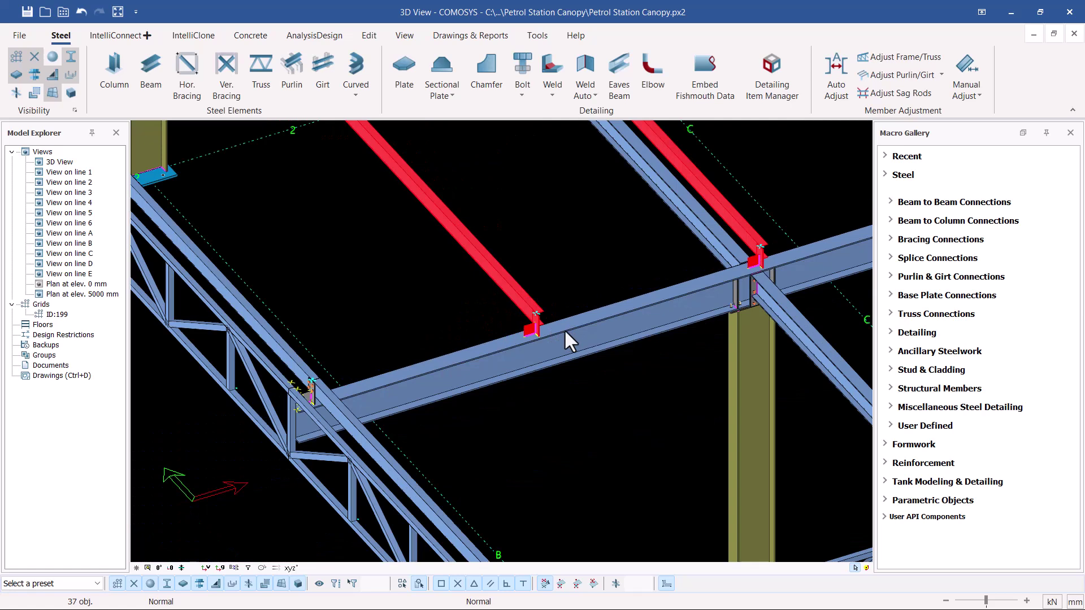
- Add the cleat plates at the purlin beside grid D and the middle C–D purlin on the rafter between grids 1 and 2
scroll(319, 387, up, 5)
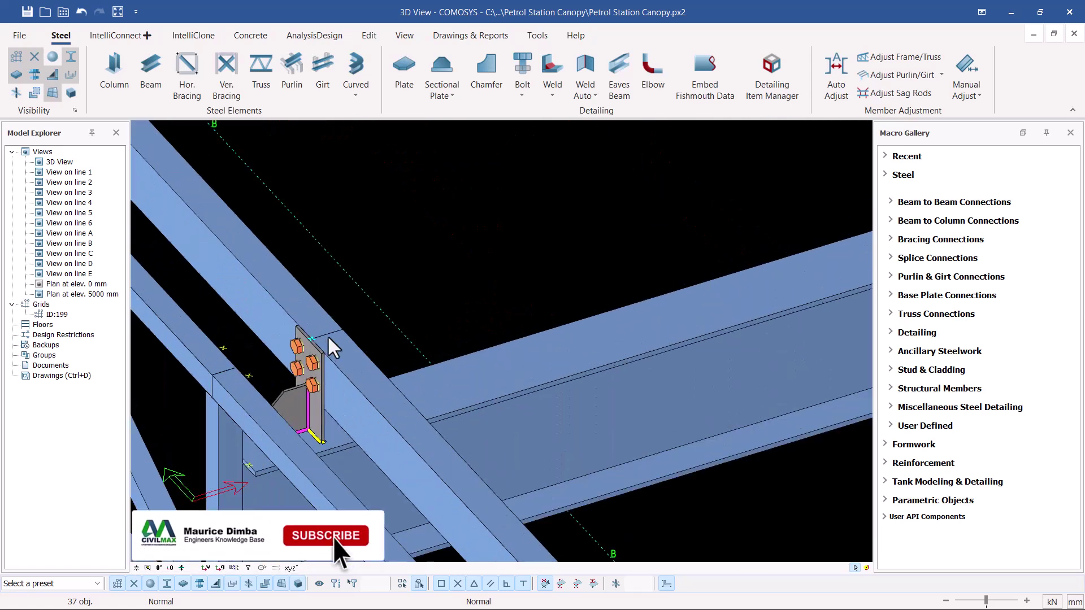
scroll(326, 390, down, 5)
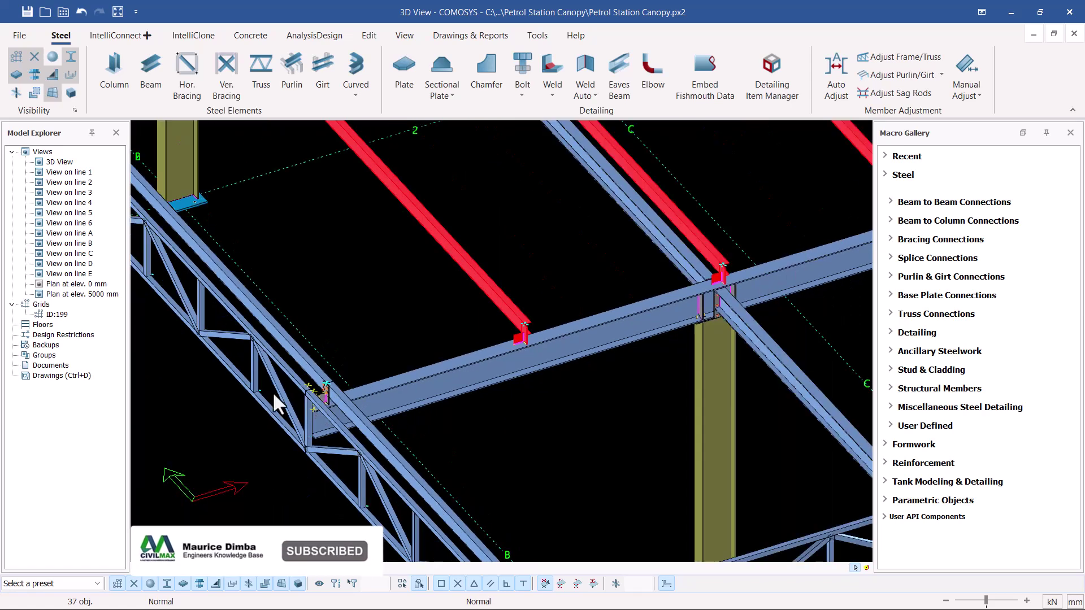
scroll(650, 373, down, 5)
scroll(741, 220, up, 10)
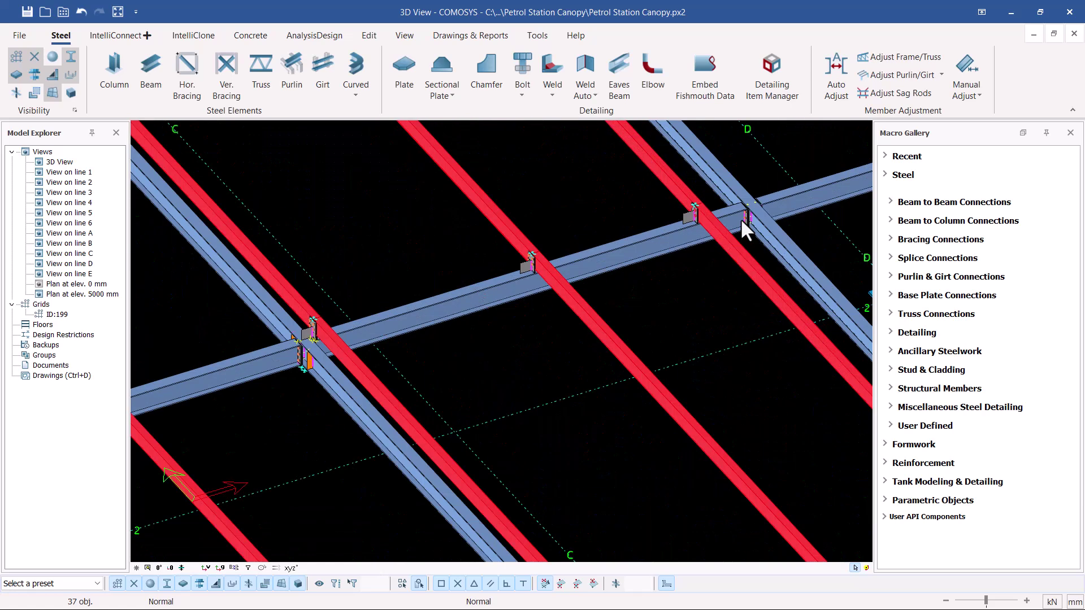
scroll(598, 236, down, 8)
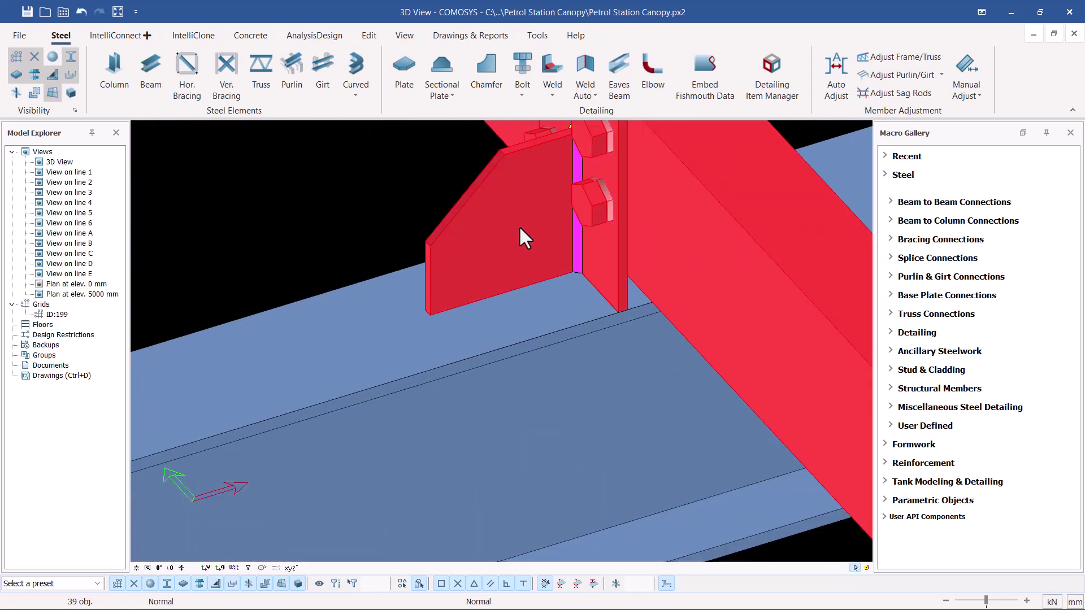
scroll(492, 303, up, 4)
scroll(396, 334, up, 2)
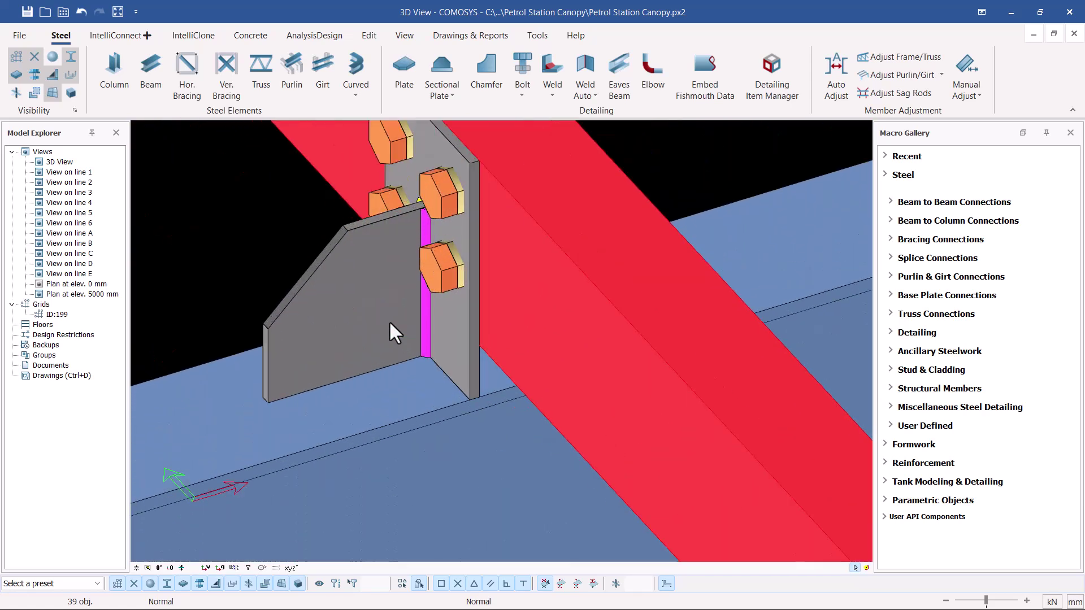
scroll(611, 257, down, 6)
- Add the cleat plates at the purlin beside grid C and the B–C purlin on the rafter between grids 1 and 2
scroll(390, 311, up, 10)
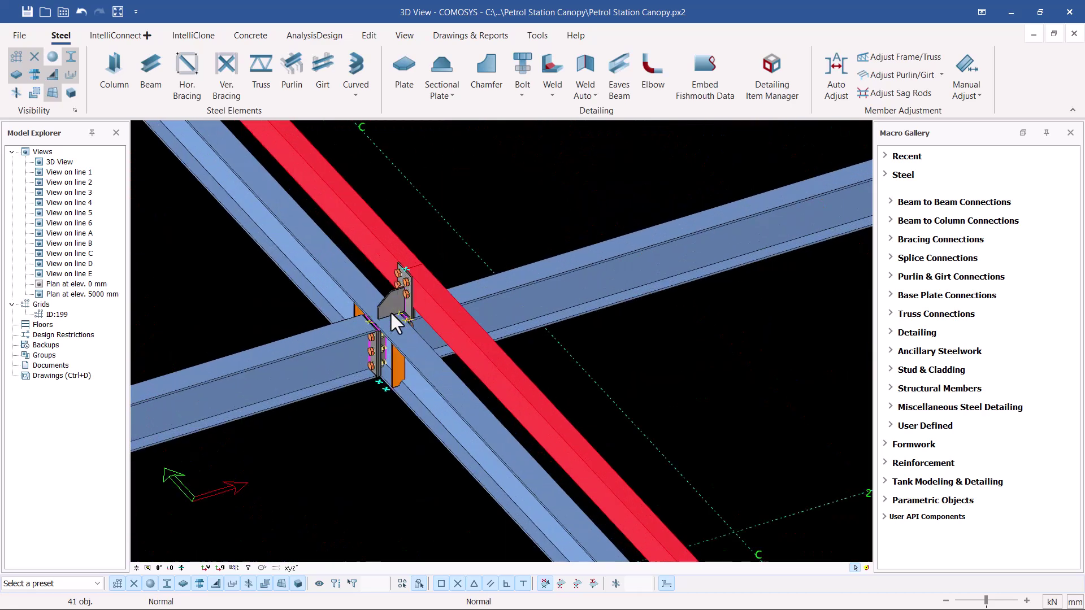
scroll(398, 266, down, 6)
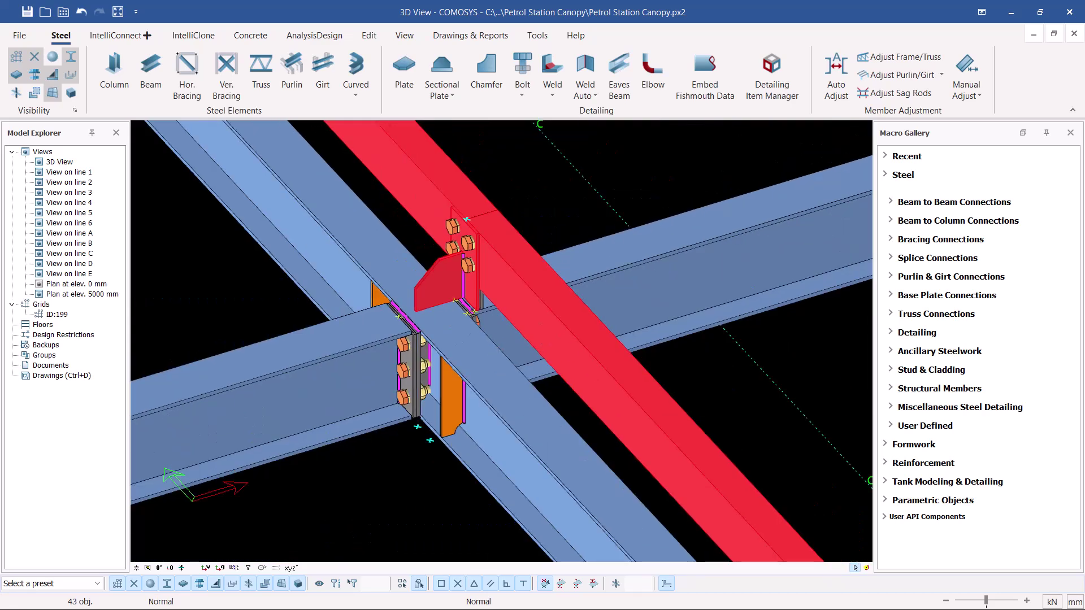
scroll(463, 249, up, 3)
scroll(433, 419, up, 6)
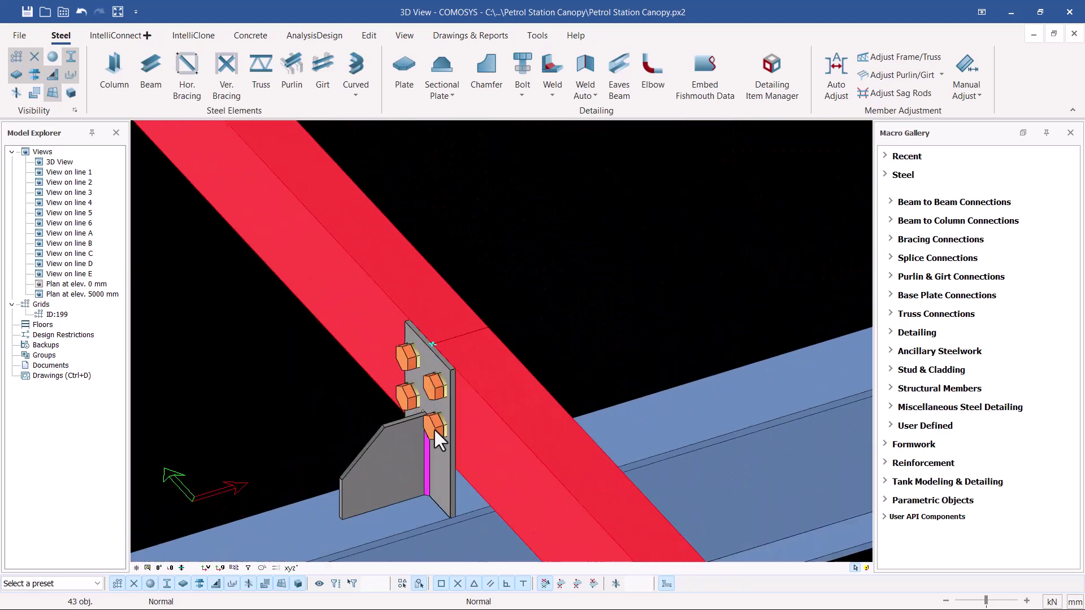
scroll(519, 292, down, 1)
scroll(524, 305, down, 5)
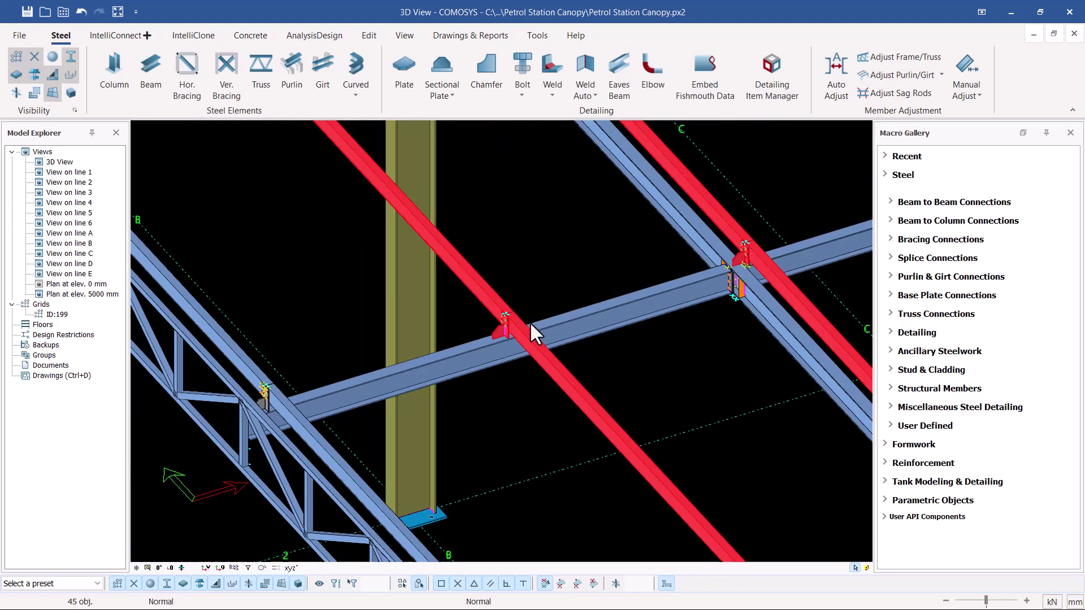
- Add the cleat plates at the B–C purlin and the purlin beside grid C on the grid 2 rafter to the selection
scroll(357, 229, down, 3)
scroll(401, 290, up, 7)
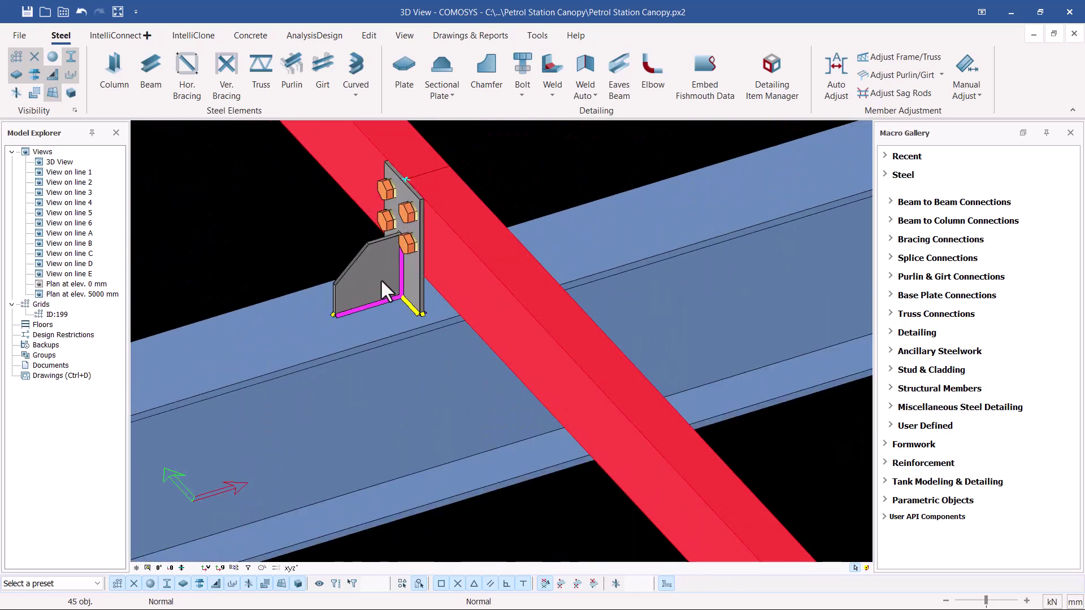
scroll(294, 321, down, 5)
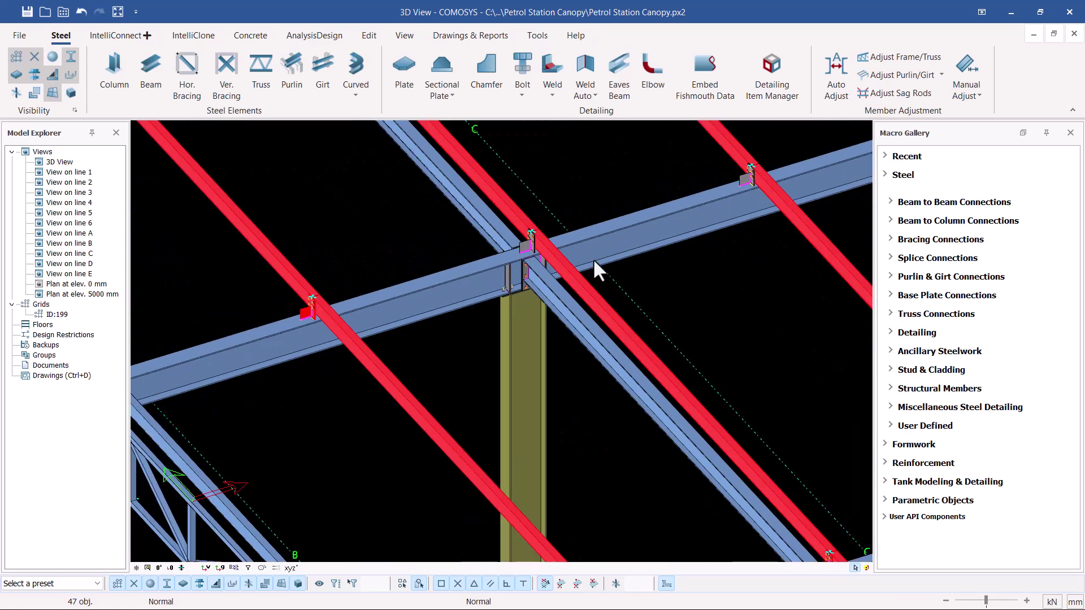
scroll(406, 252, up, 7)
scroll(330, 243, down, 2)
click(334, 248)
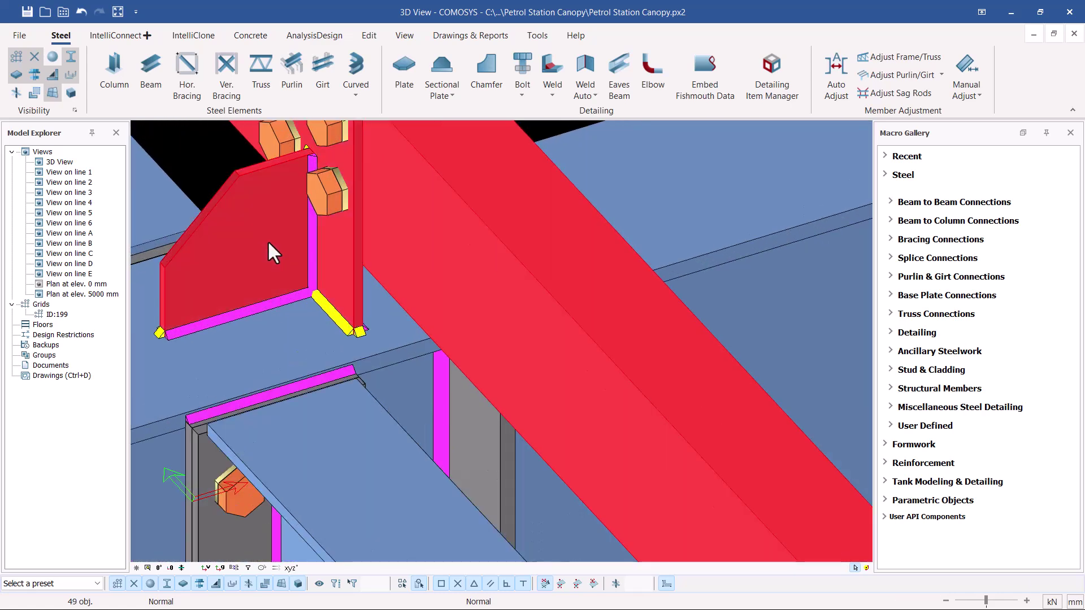
- Add the cleat plates at the middle C–D purlin and the purlin beside grid D on the grid 2 rafter
scroll(294, 271, down, 5)
scroll(342, 302, up, 7)
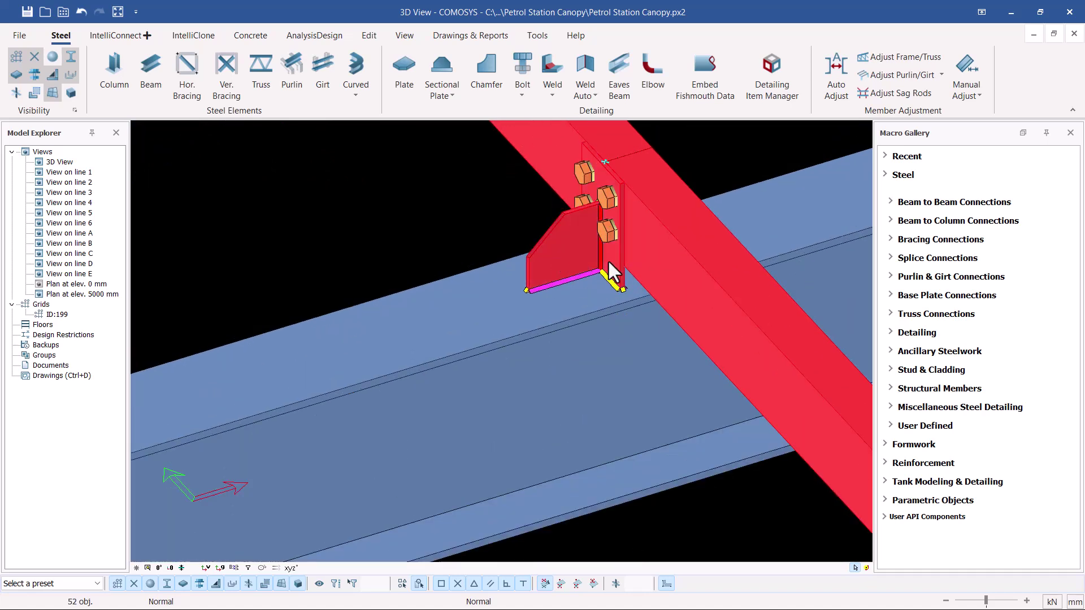
scroll(320, 289, down, 6)
scroll(362, 317, up, 8)
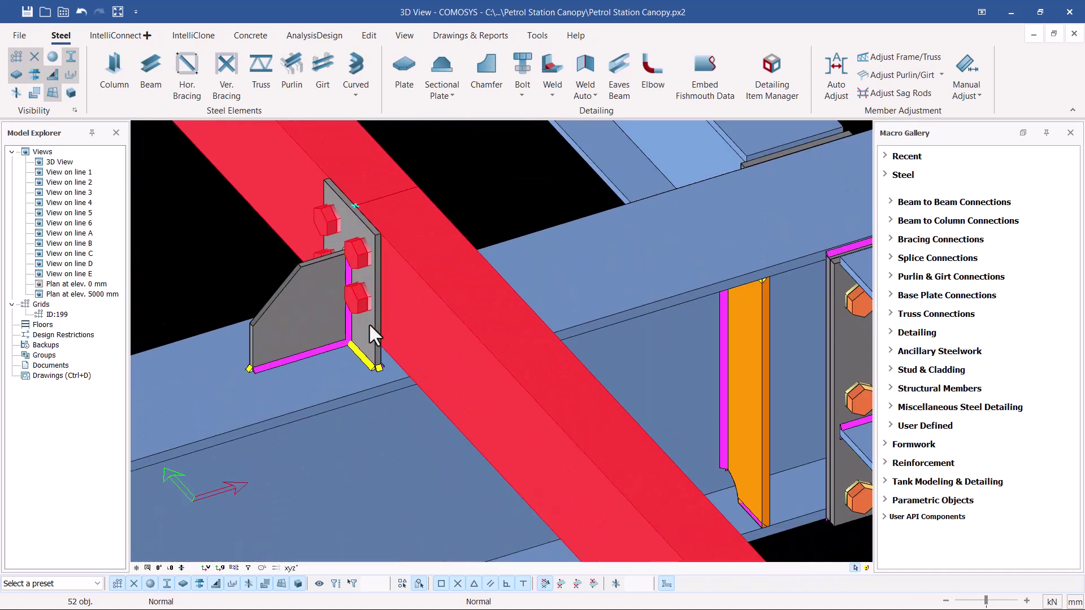
scroll(352, 324, down, 8)
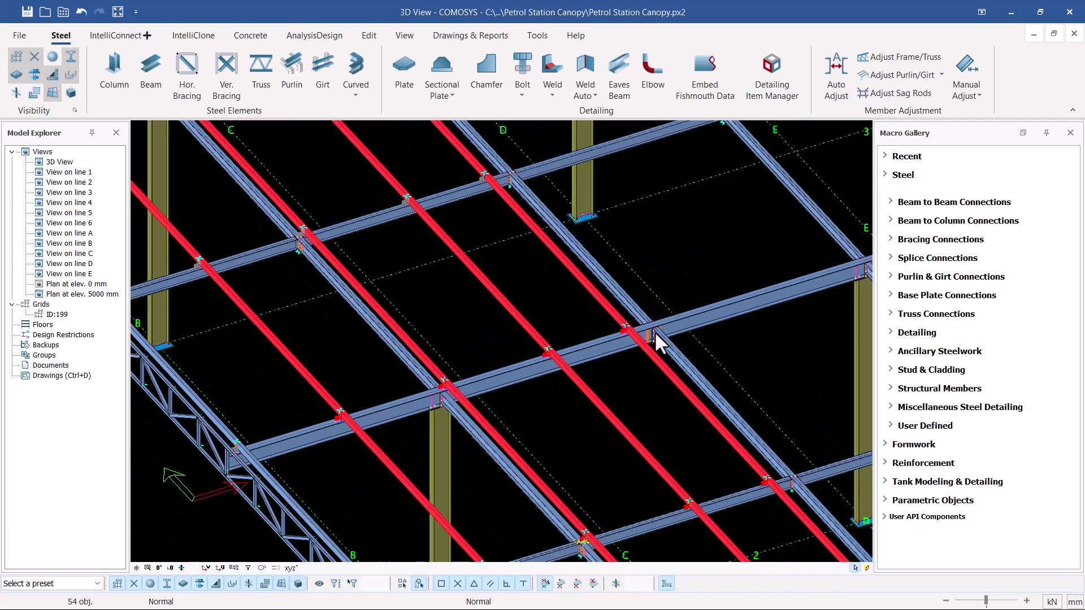
- Add the cleat plates at the purlin beside grid D and the middle C–D purlin on the rafter between grids 2 and 3
scroll(560, 267, up, 3)
scroll(585, 243, up, 5)
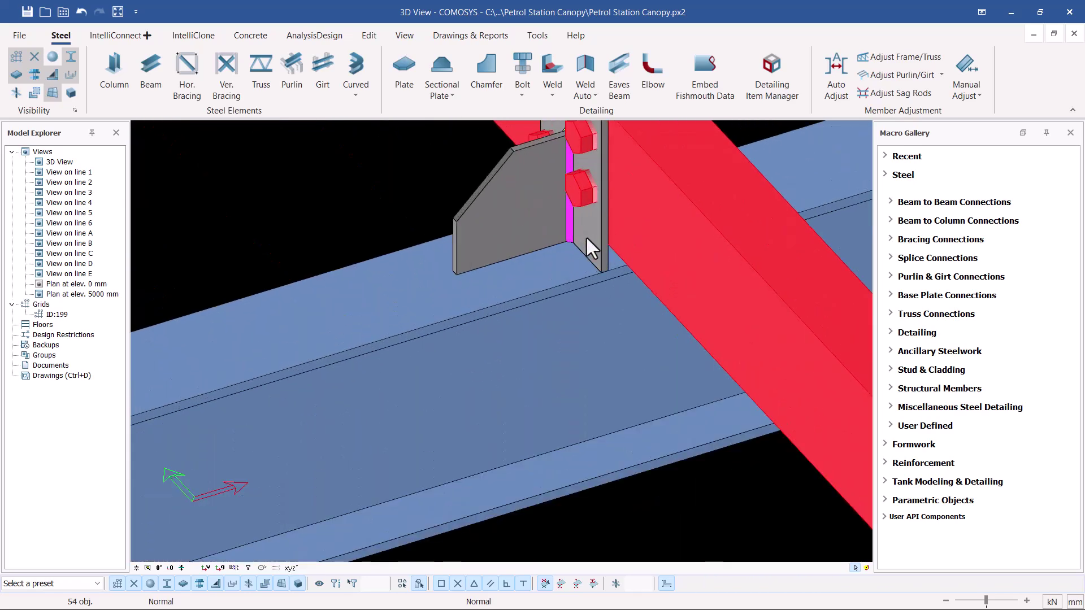
scroll(647, 216, down, 1)
scroll(647, 215, down, 8)
scroll(537, 221, up, 7)
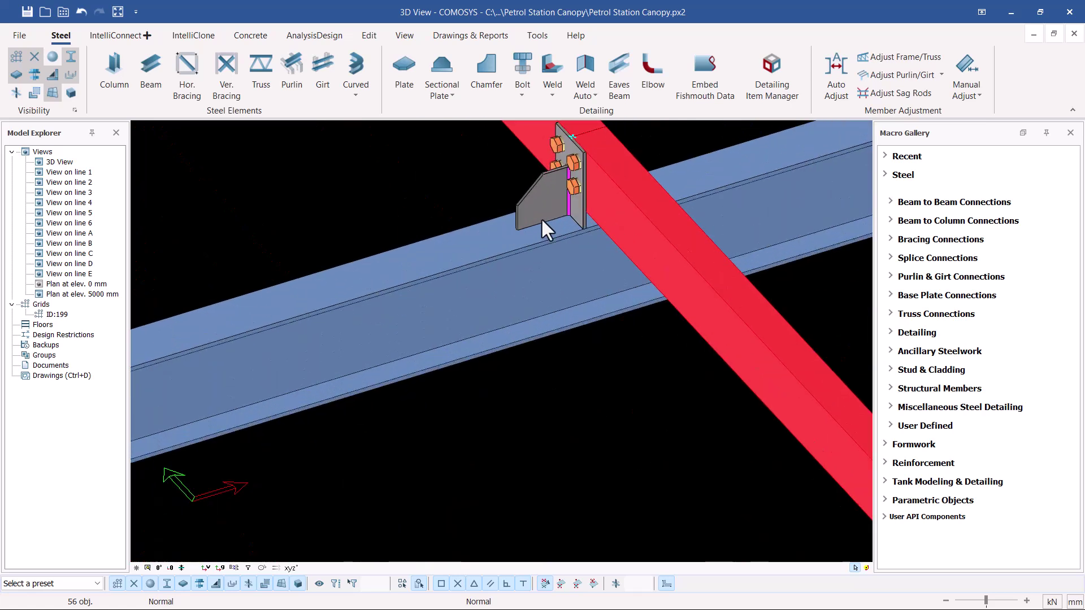
scroll(453, 254, down, 8)
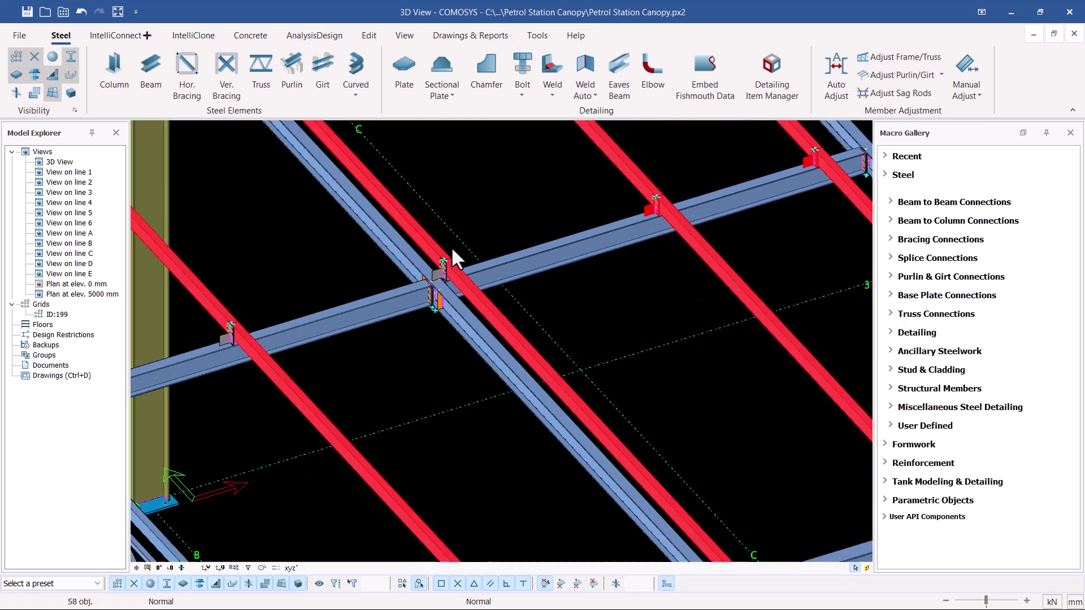
- Add the cleat plates at the purlin beside grid C and the B–C purlin on the rafter between grids 2 and 3
scroll(443, 291, up, 6)
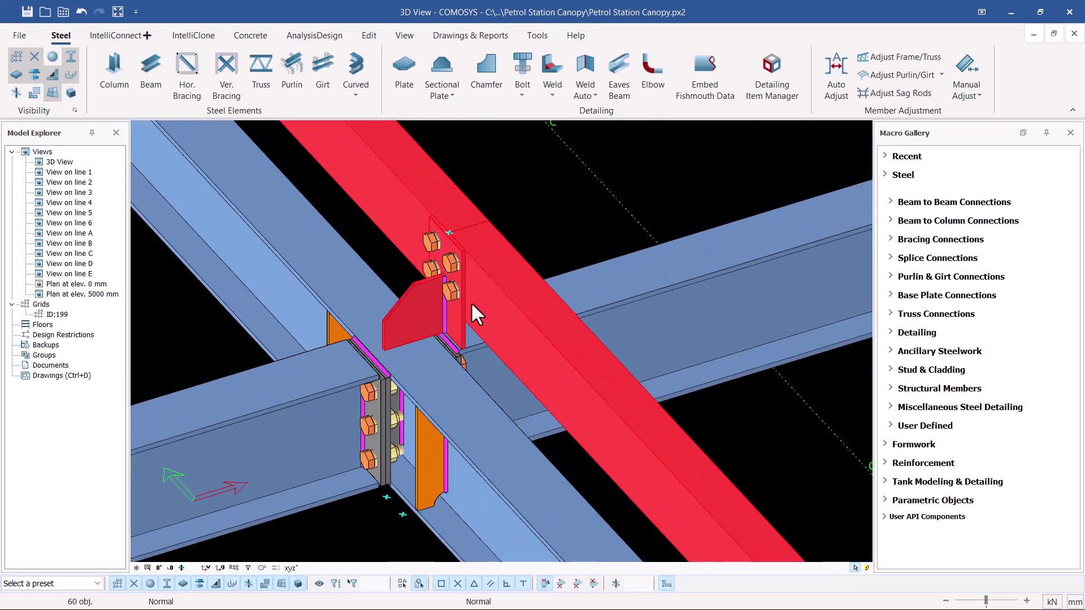
scroll(458, 309, down, 8)
scroll(469, 310, up, 5)
scroll(467, 310, up, 3)
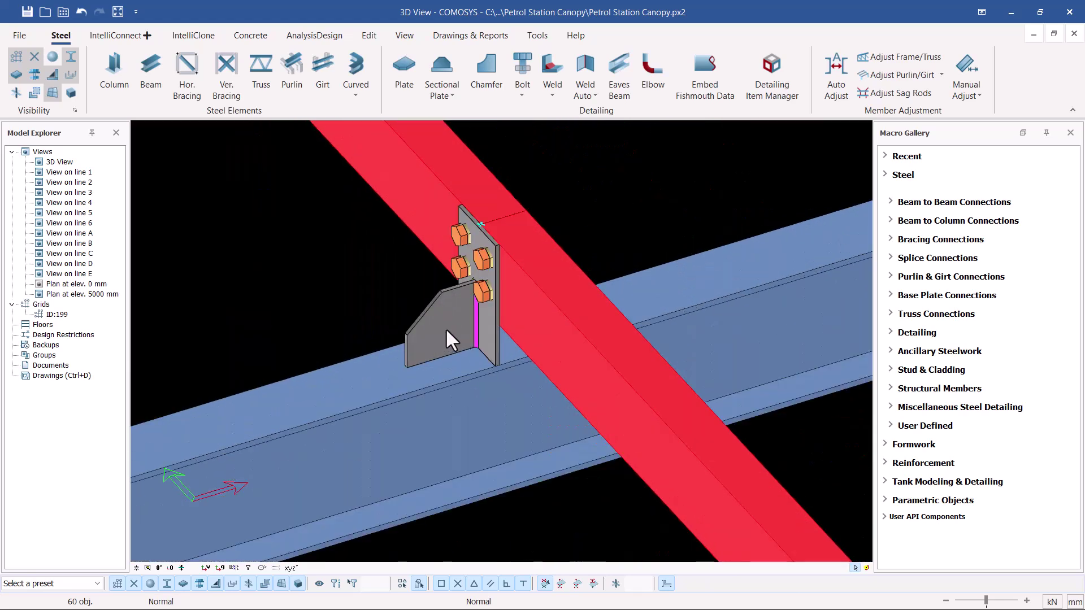
scroll(508, 345, down, 7)
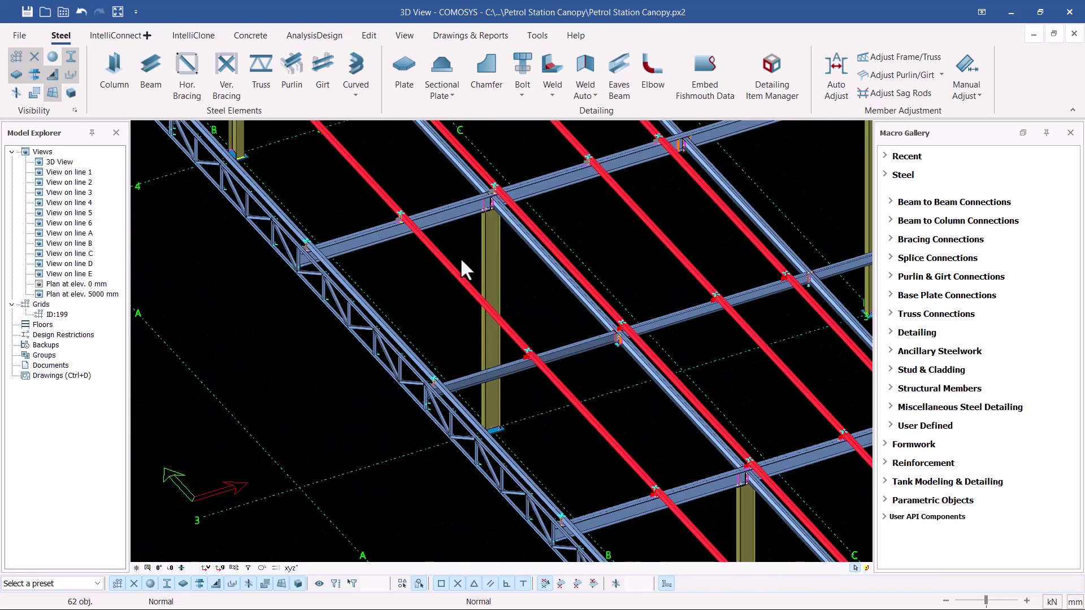
- Add the cleat plates at the B–C purlin and the purlin beside grid C on the grid 3 rafter to the selection
scroll(395, 210, up, 6)
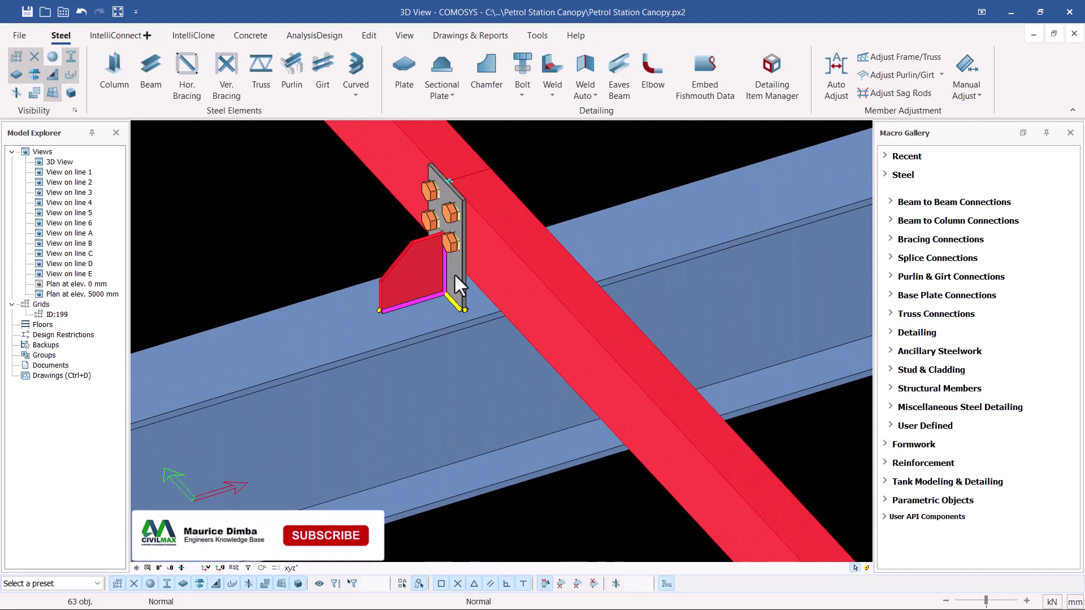
scroll(349, 339, down, 5)
scroll(345, 547, up, 1)
scroll(398, 236, up, 6)
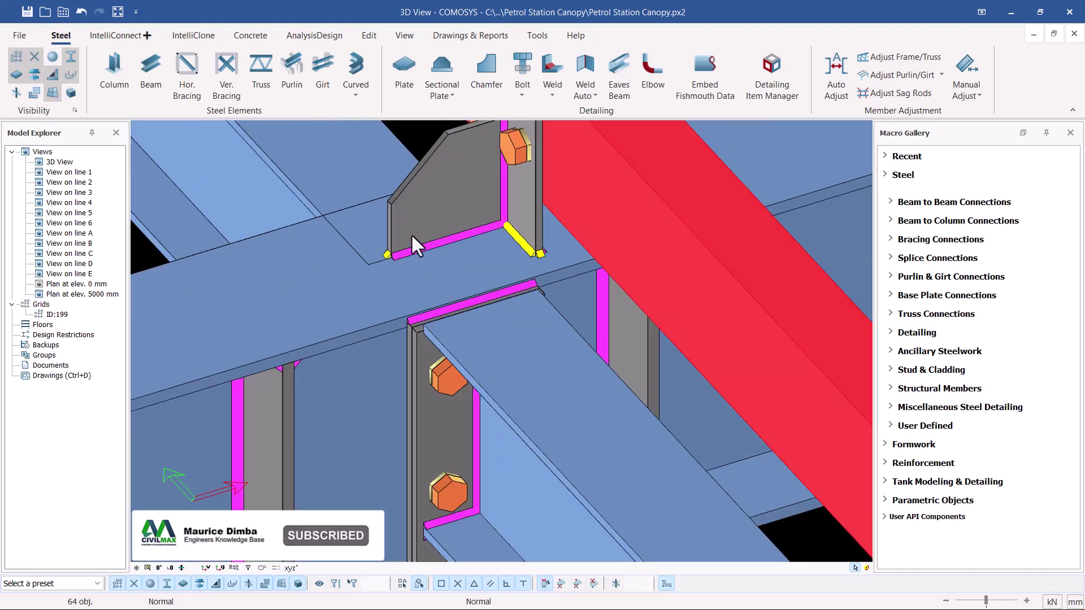
scroll(516, 210, down, 7)
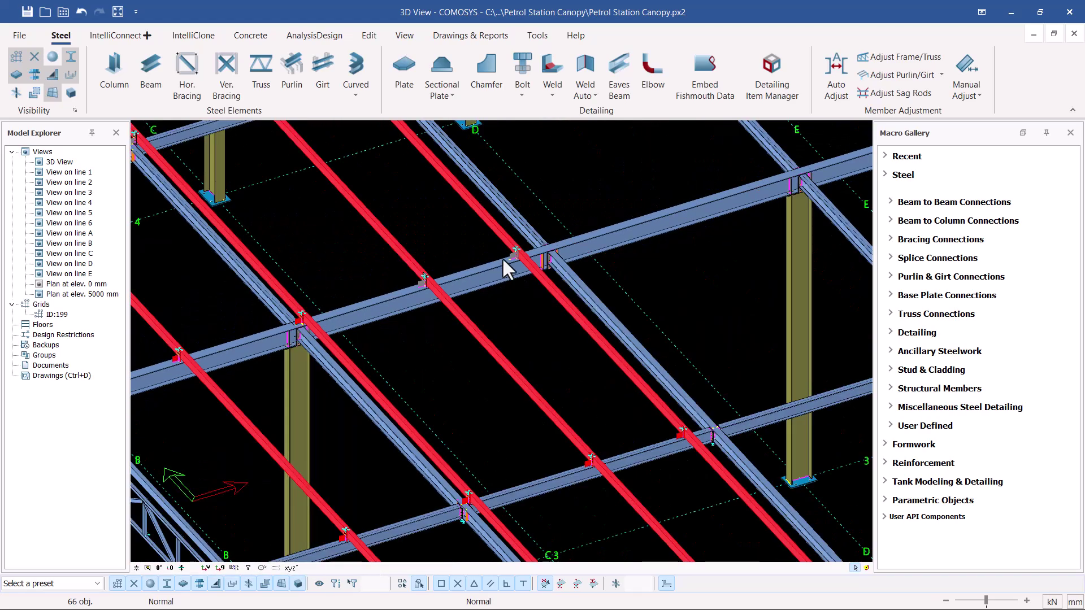
- Add the cleat plates at the middle C–D purlin and the purlin beside grid D on the grid 3 rafter
scroll(314, 334, up, 3)
scroll(305, 326, up, 3)
click(295, 321)
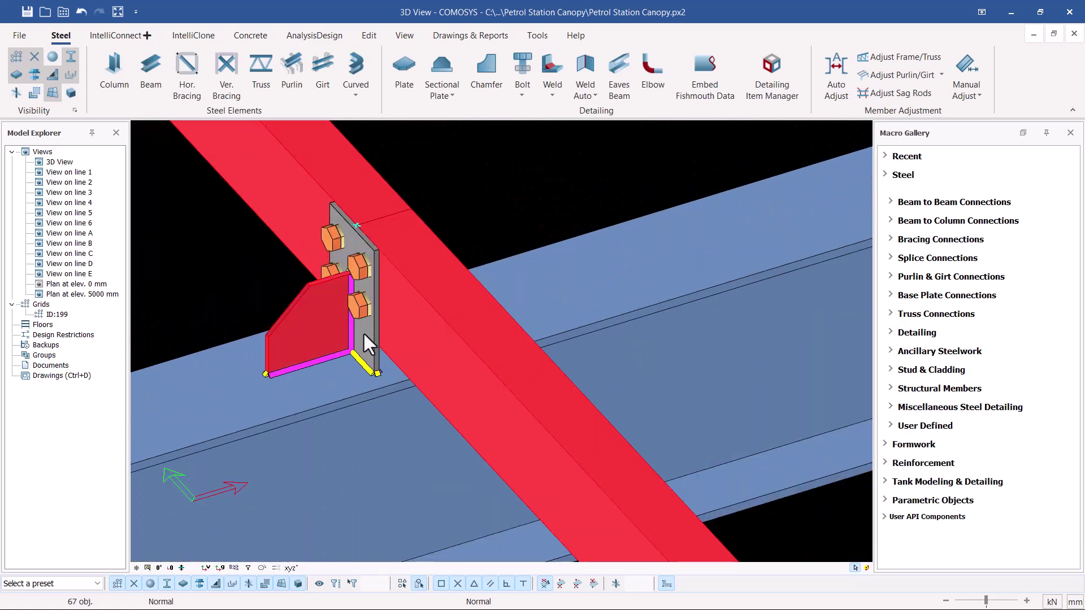
scroll(355, 346, down, 2)
scroll(352, 373, down, 3)
scroll(599, 308, up, 6)
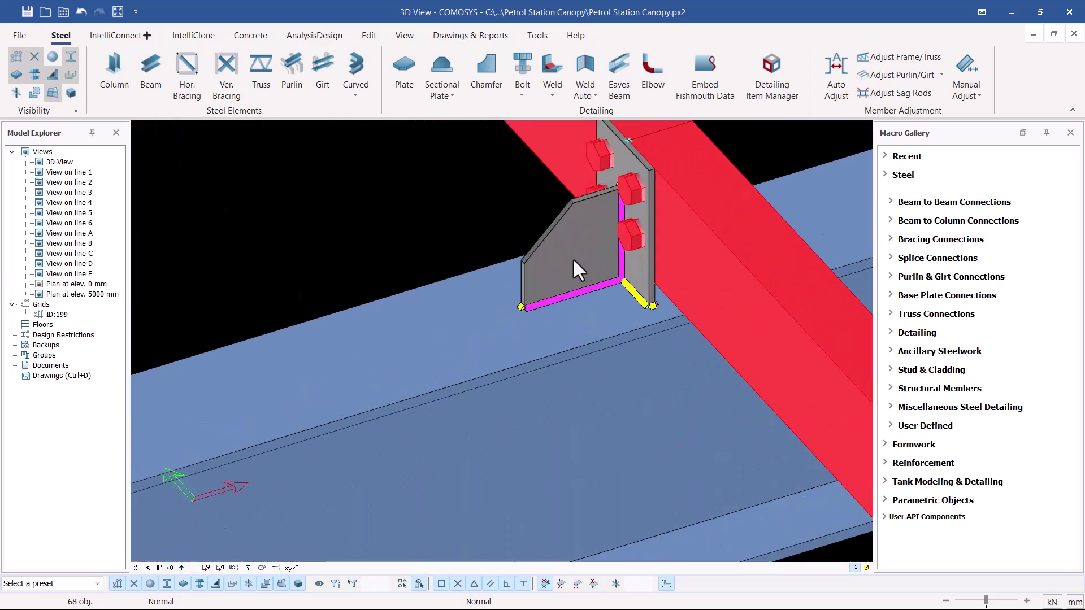
click(634, 269)
scroll(660, 357, down, 6)
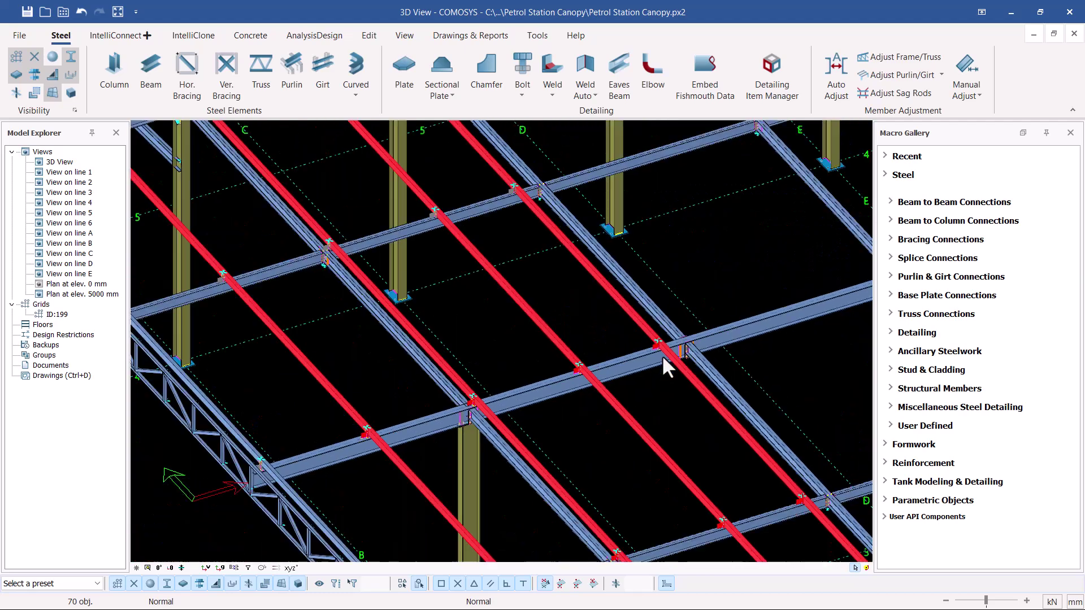
- Add the cleat plates at the purlin beside grid C and the B–C purlin on the rafter between grids 3 and 4 to the selection
scroll(605, 270, up, 8)
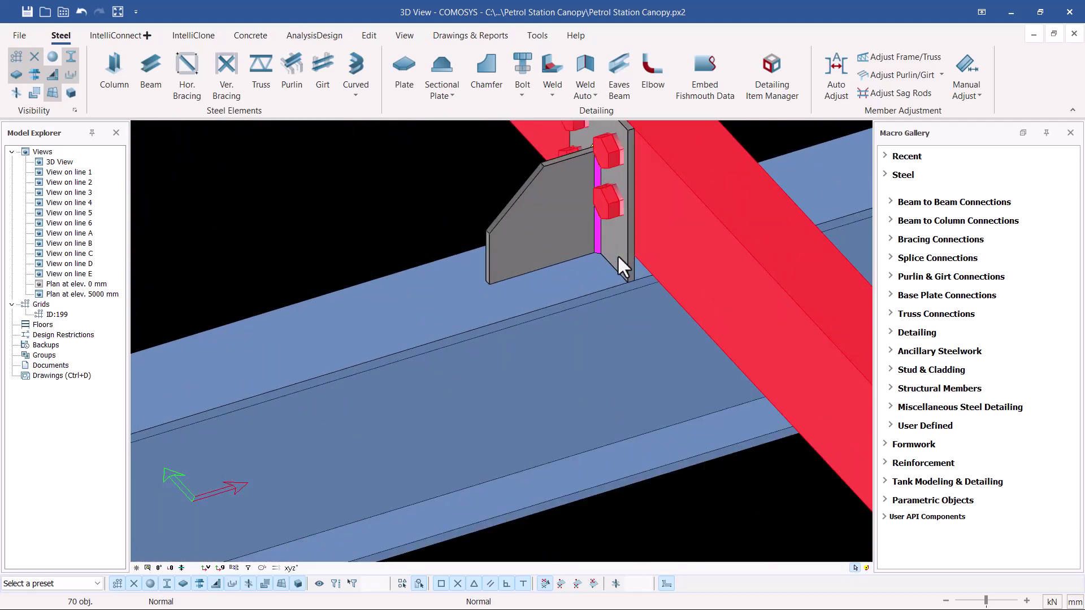
click(554, 252)
scroll(668, 235, down, 6)
scroll(554, 267, up, 6)
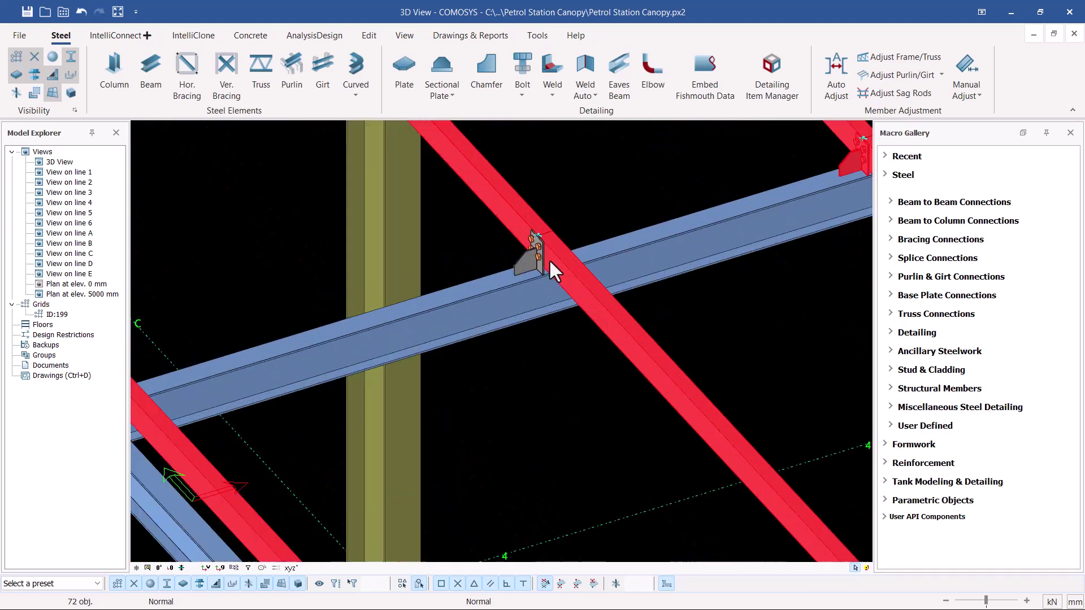
click(524, 278)
scroll(663, 211, down, 6)
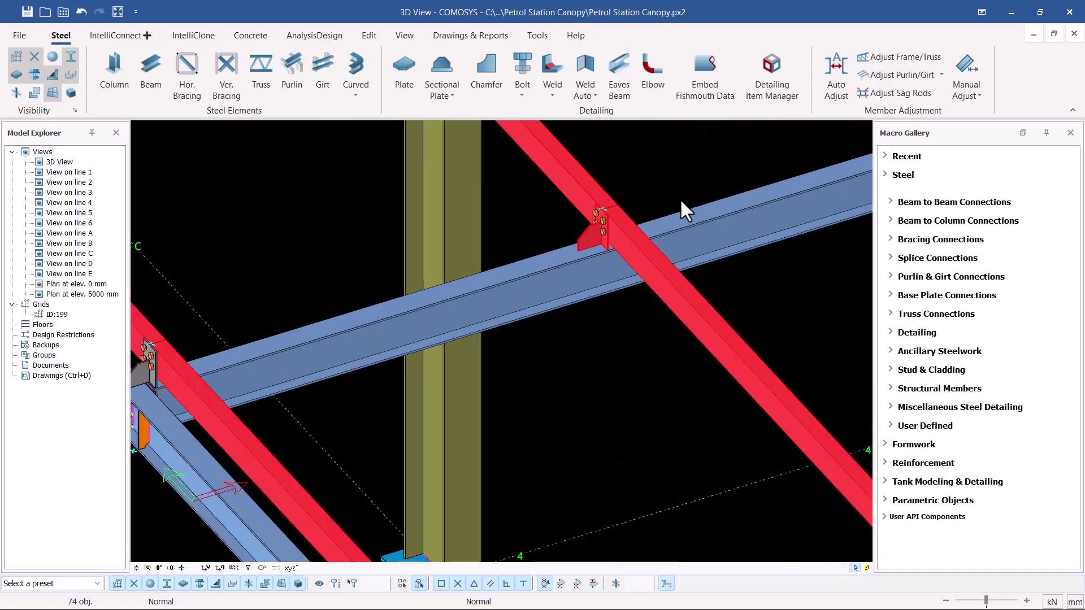
- Add the cleat plates at the purlin beside grid B and the A–B purlin on the rafter between grids 3 and 4
scroll(469, 310, up, 6)
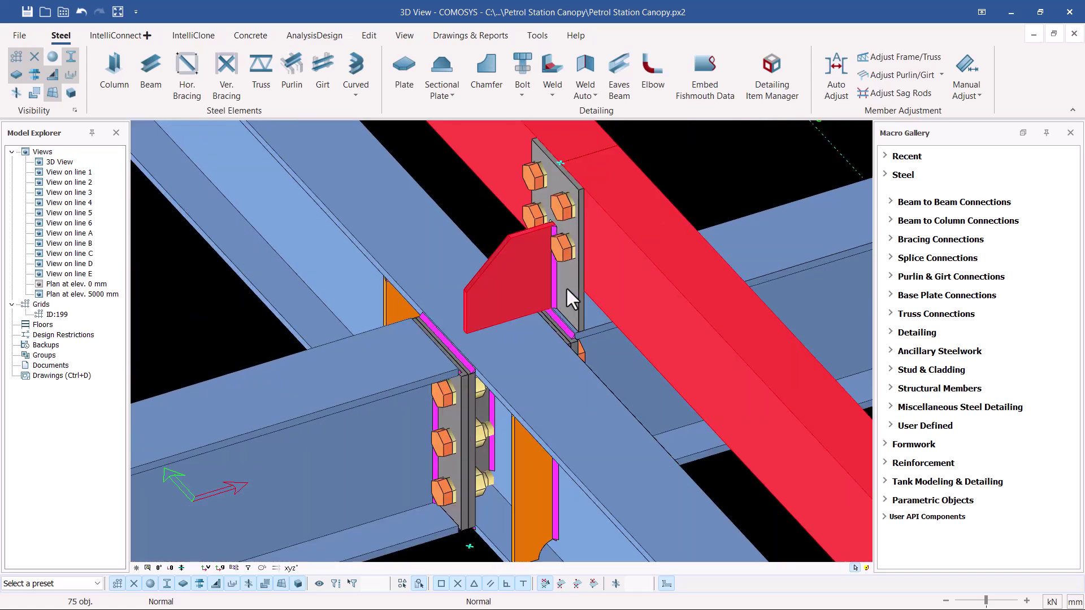
click(566, 286)
scroll(648, 234, down, 8)
scroll(474, 294, up, 8)
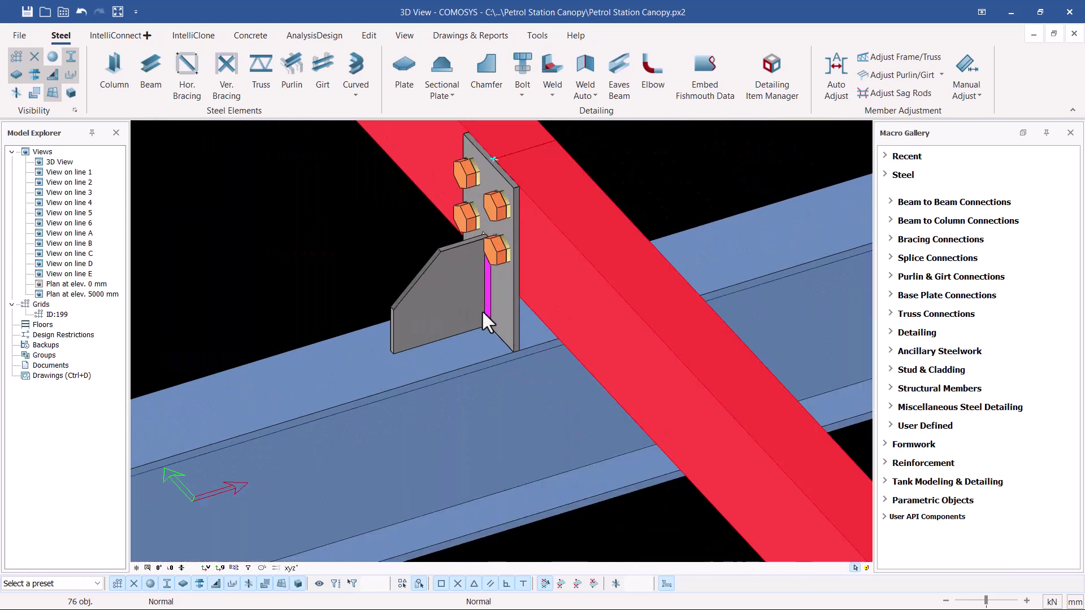
click(484, 306)
click(502, 300)
scroll(502, 301, down, 8)
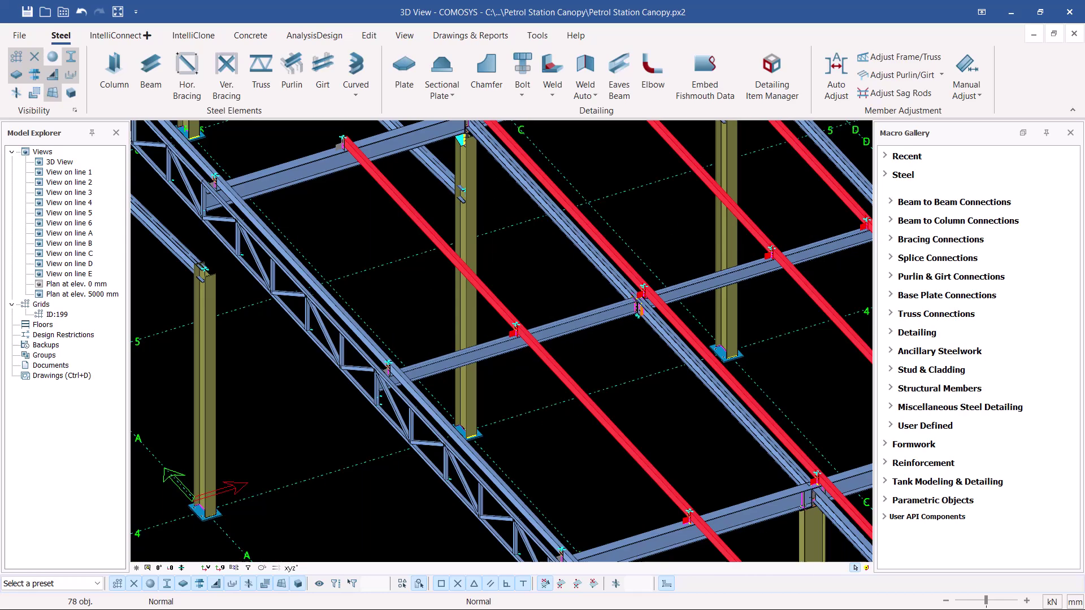
- Add the cleat plates at the A–B purlin and the purlin beside grid B on the grid 4 rafter to the selection
scroll(500, 307, up, 8)
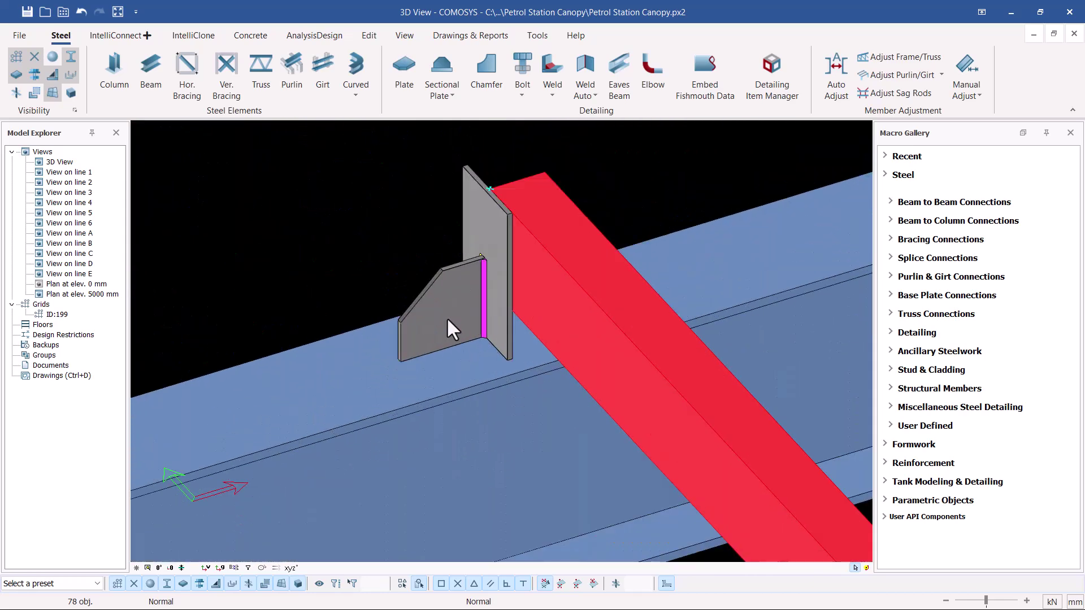
click(503, 319)
scroll(396, 328, down, 8)
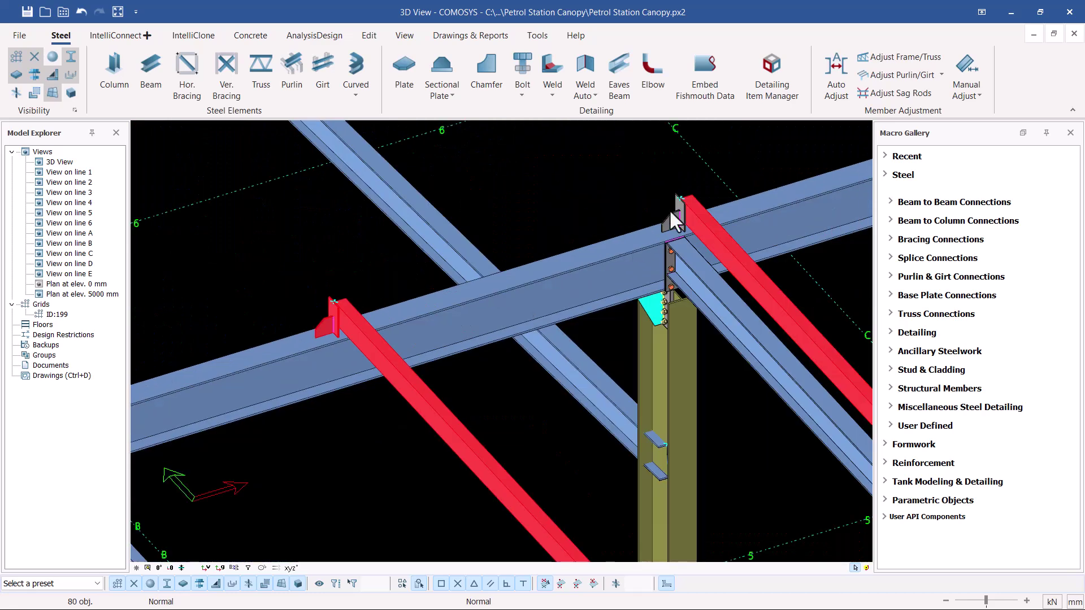
scroll(672, 226, up, 8)
click(716, 239)
click(717, 238)
scroll(612, 280, down, 8)
- Add the cleat plates at the B–C purlin and the purlin beside grid C on the grid 4 rafter
scroll(443, 254, up, 8)
scroll(542, 252, up, 2)
click(622, 244)
scroll(438, 283, down, 8)
scroll(539, 271, up, 5)
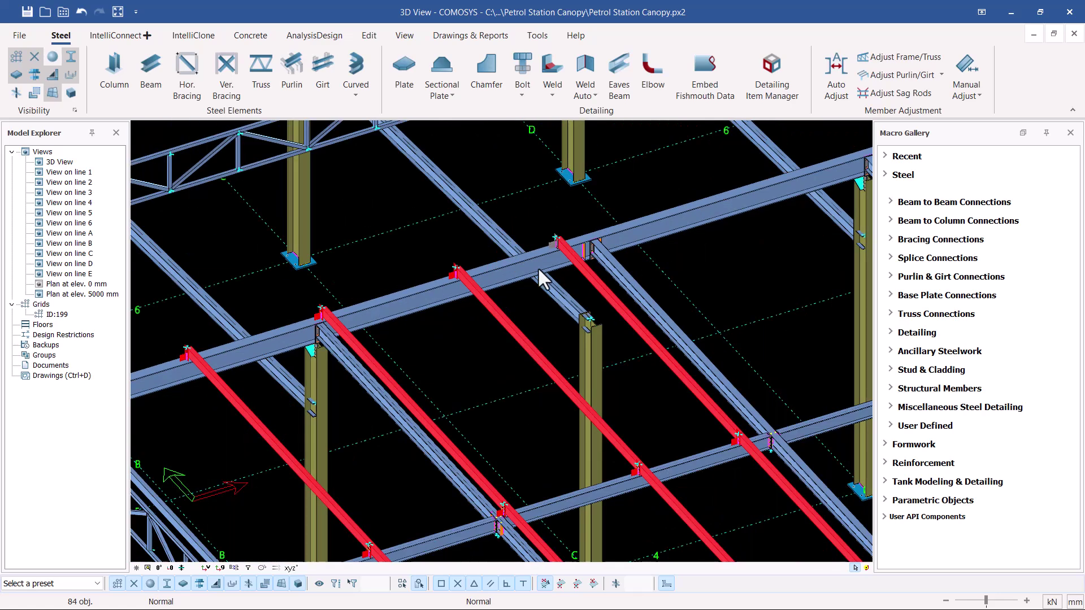
scroll(598, 205, up, 6)
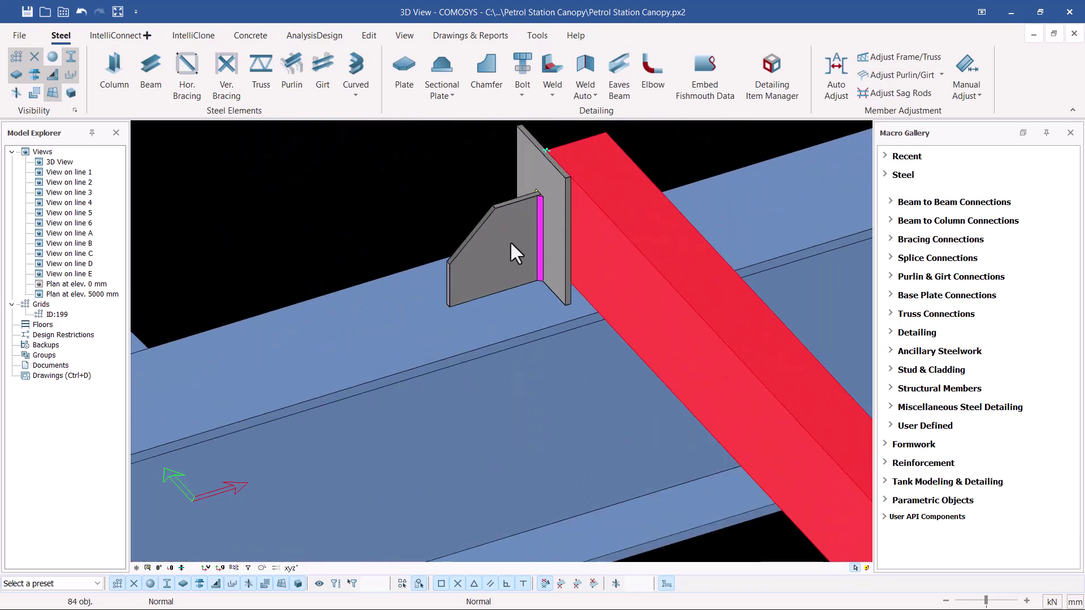
scroll(554, 242, down, 8)
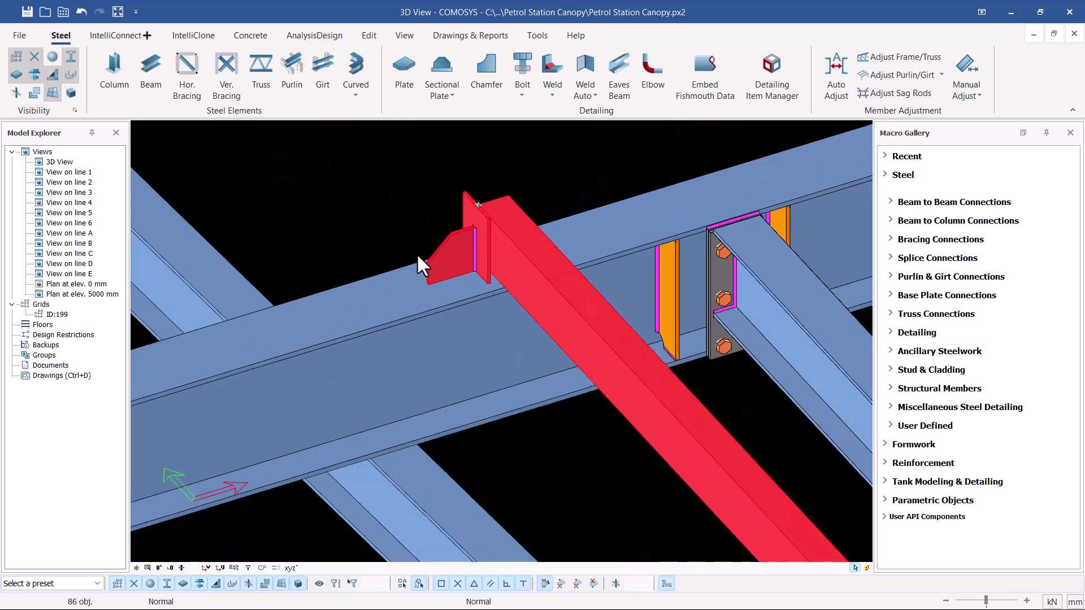
- Mirror a copy of the selected purlins and cleat plates about the vertical plane along grid C
scroll(429, 253, down, 3)
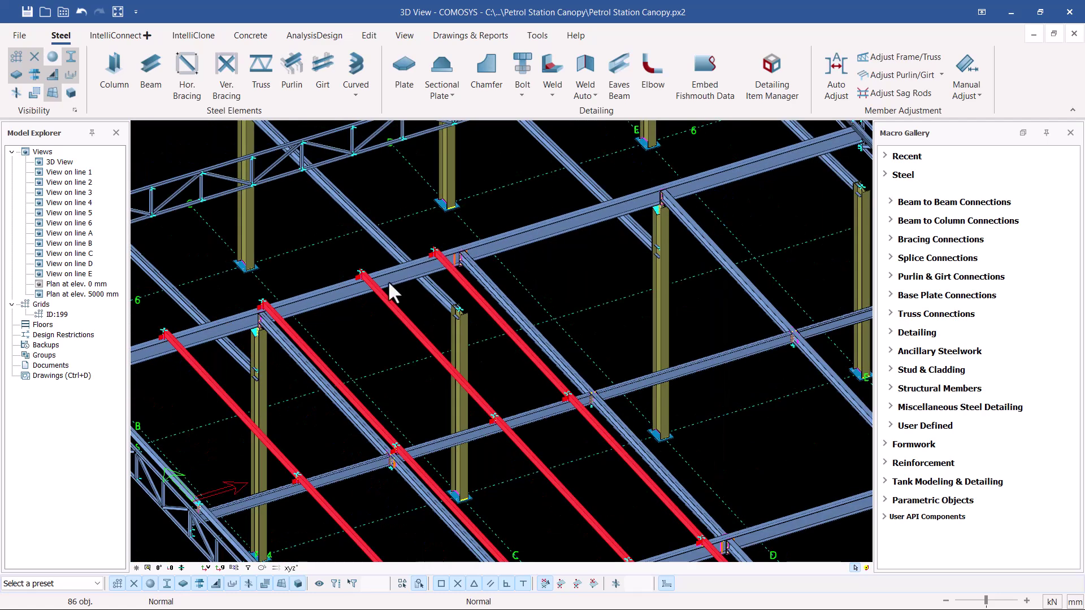
scroll(413, 230, down, 5)
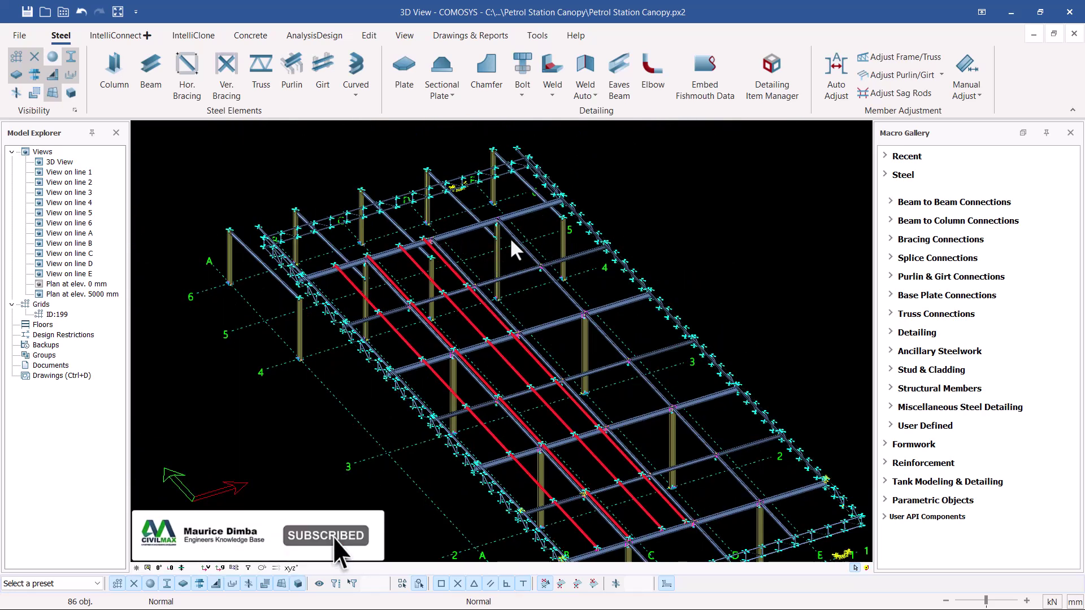
scroll(433, 222, down, 2)
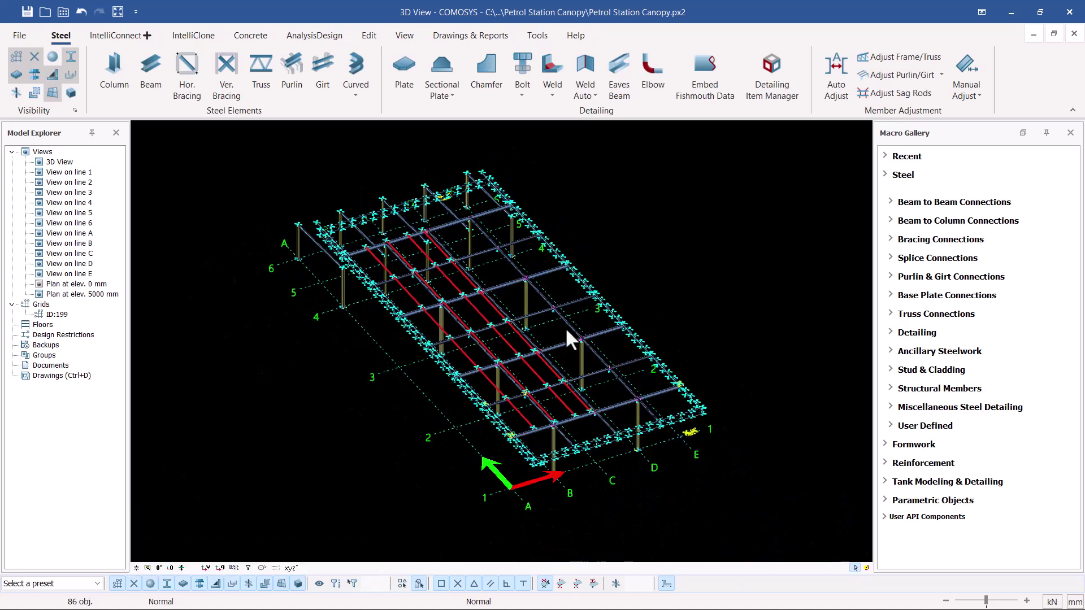
scroll(562, 390, up, 5)
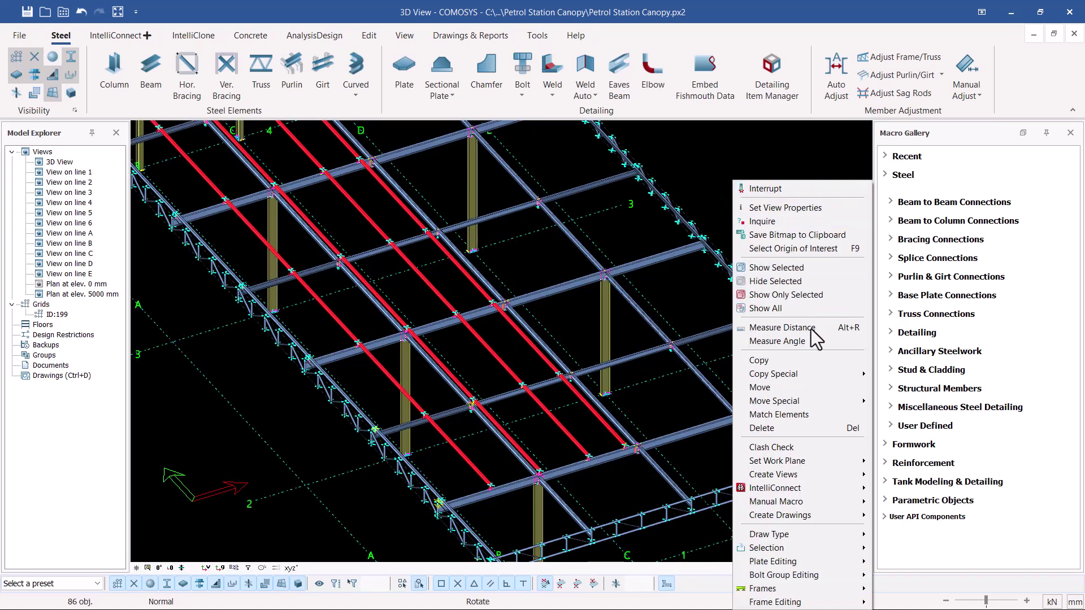
mouse_move(799, 374)
click(890, 401)
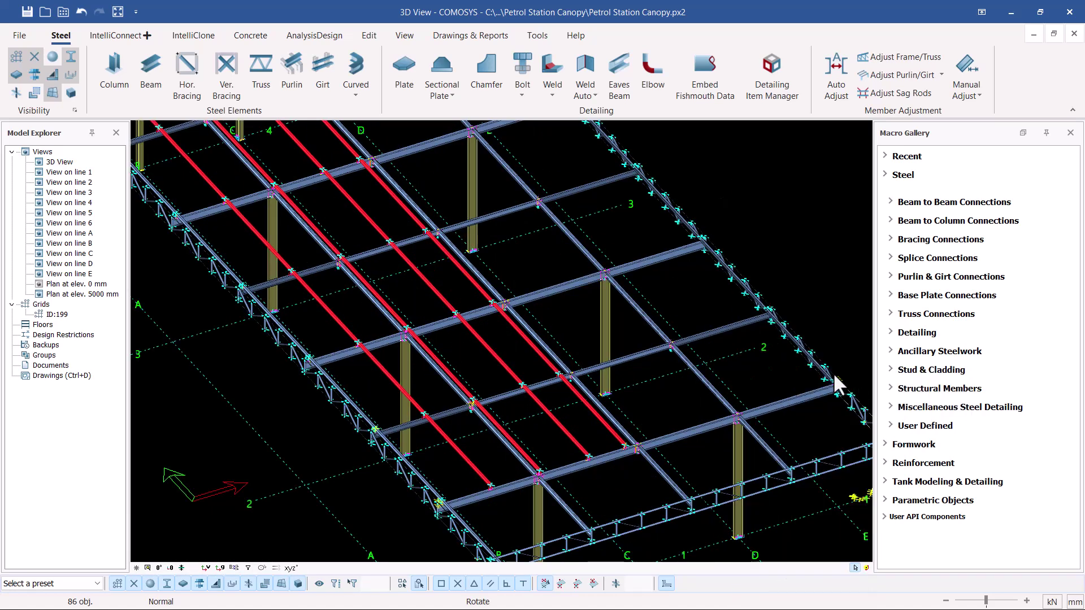
scroll(593, 303, down, 3)
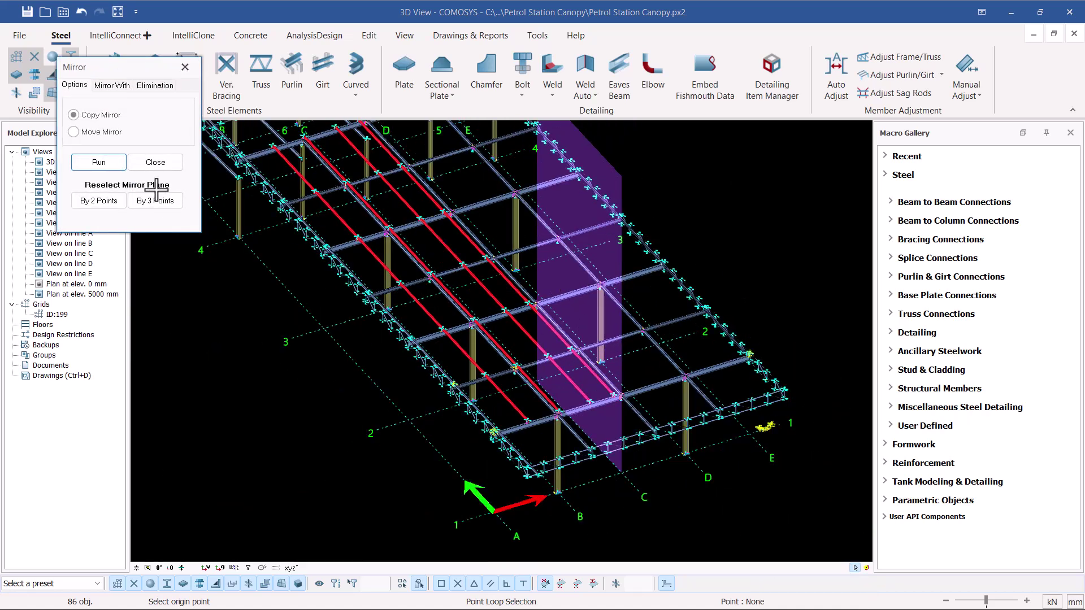
click(99, 163)
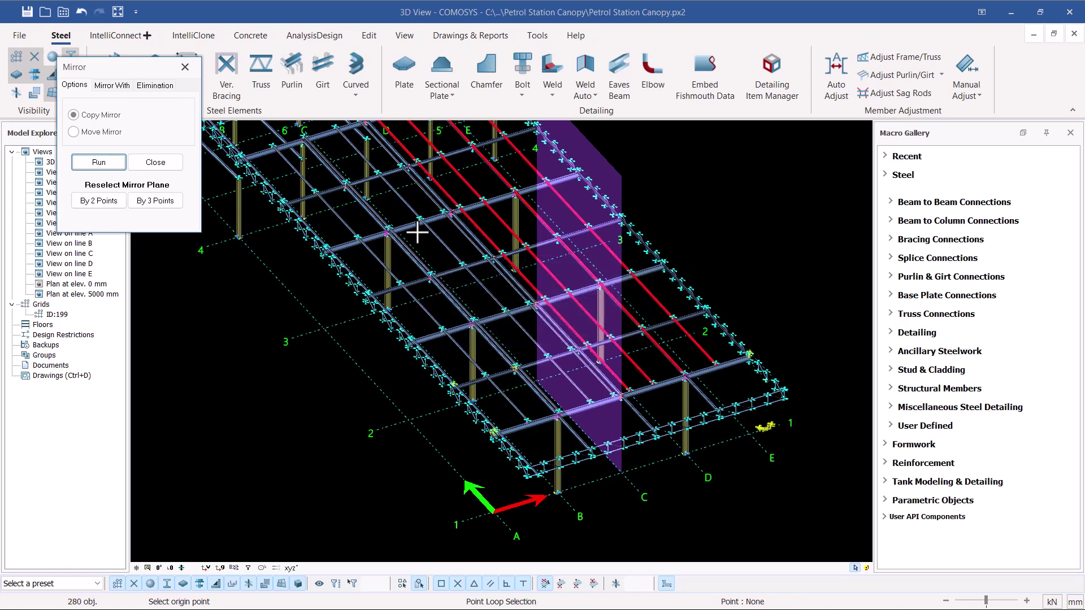
click(156, 163)
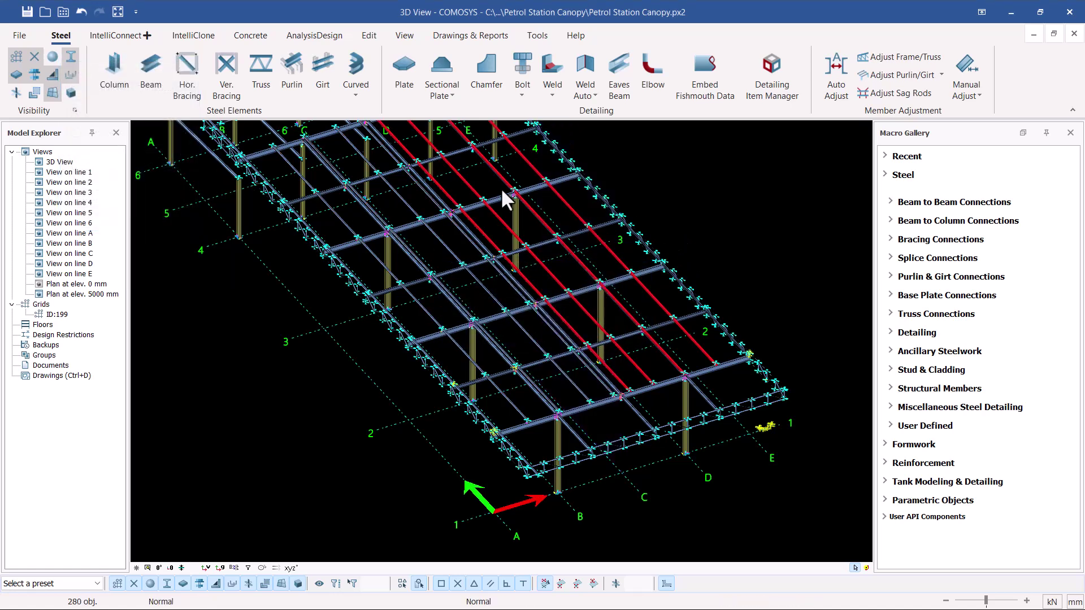
- Inspect the mirrored purlins and their cleat connections in the 3D model from both sides of the canopy
scroll(504, 188, up, 6)
click(580, 207)
middle_drag(580, 207, 391, 210)
scroll(390, 211, down, 1)
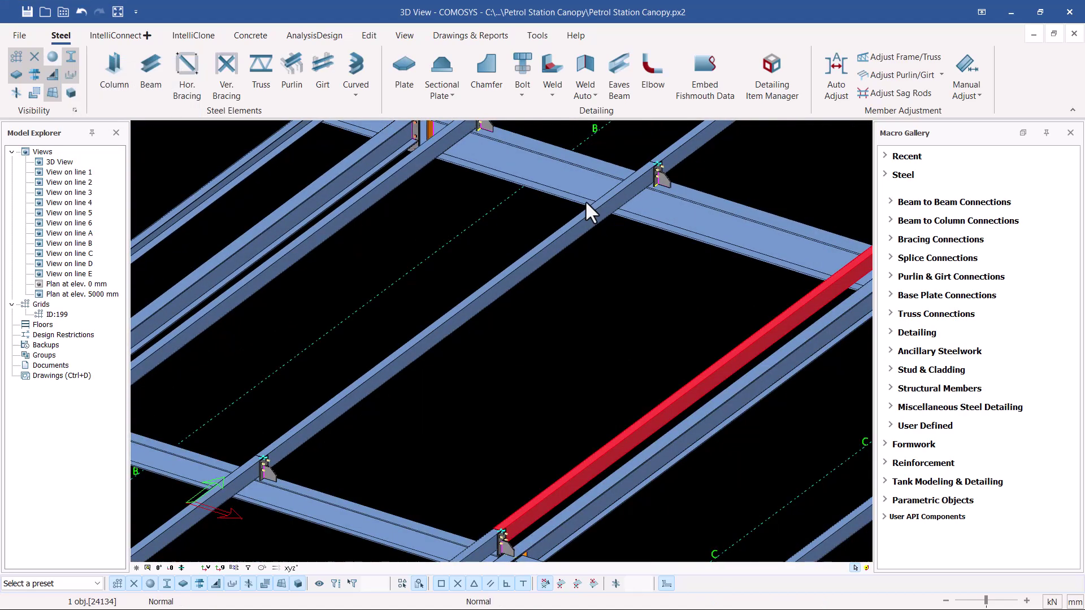
scroll(659, 180, up, 7)
scroll(563, 217, down, 7)
scroll(605, 238, down, 3)
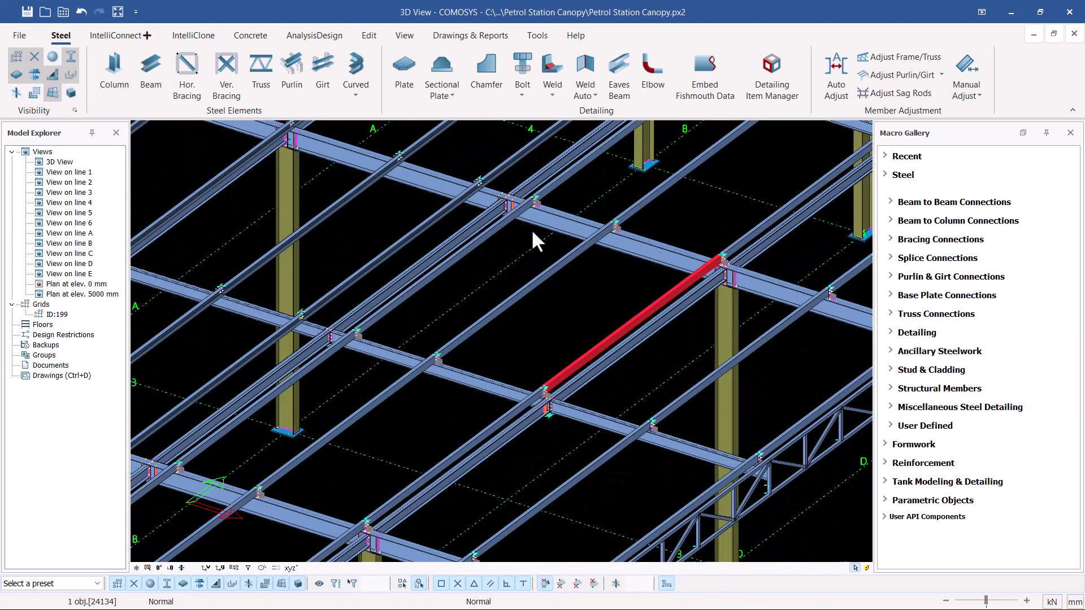
middle_drag(510, 203, 672, 210)
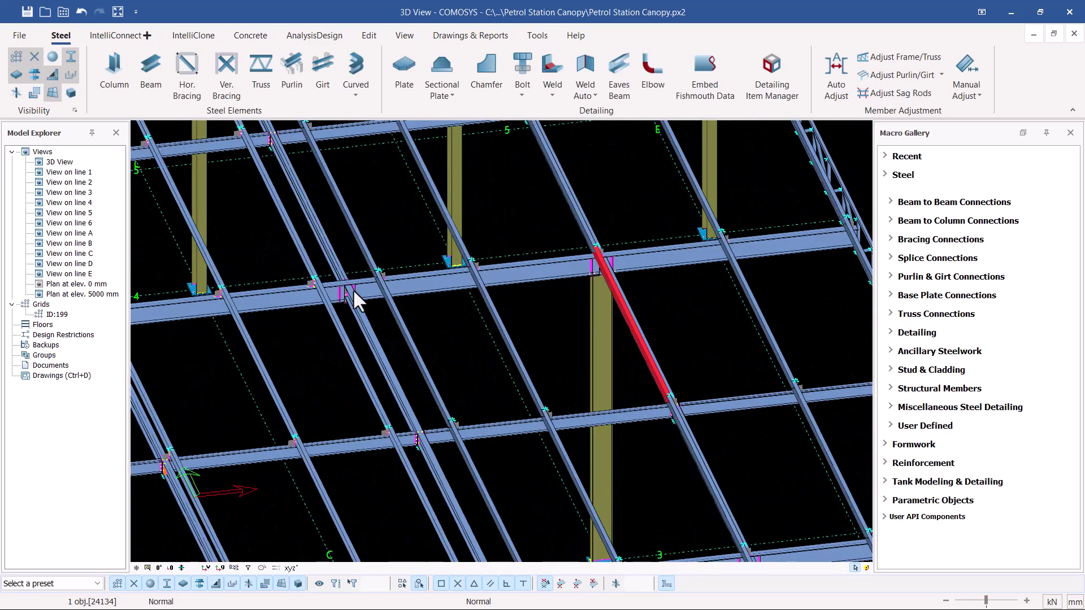
scroll(317, 271, up, 6)
click(473, 326)
middle_drag(474, 326, 479, 264)
scroll(497, 263, down, 5)
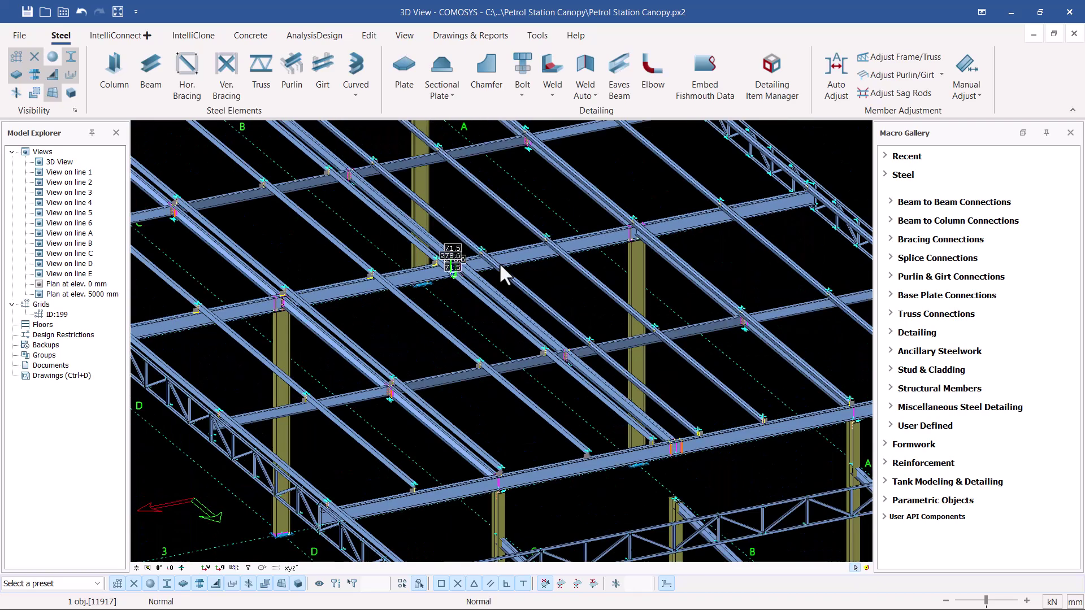
scroll(391, 212, up, 5)
scroll(561, 307, down, 6)
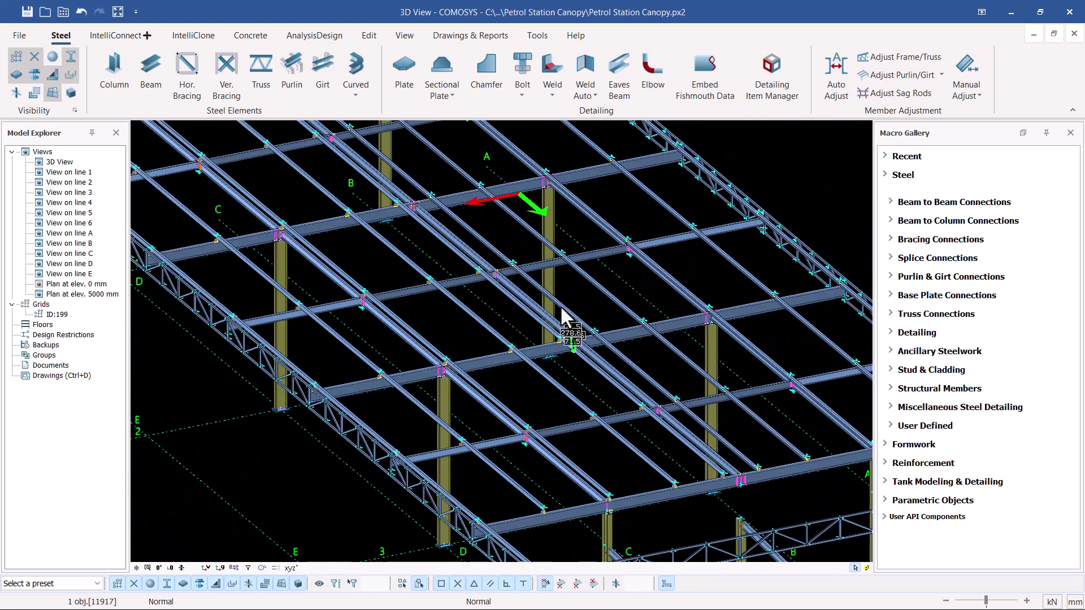
click(728, 216)
- Open the plan at elevation 5000 mm and examine the members and purlins around grid C between grids 3 and 4
double_click(88, 293)
scroll(530, 294, up, 4)
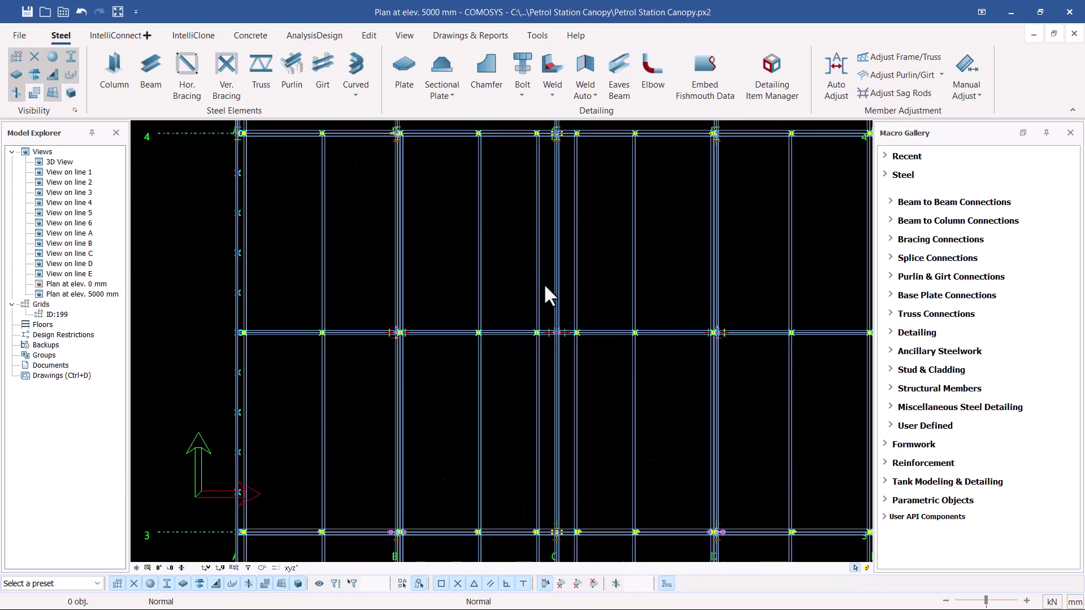
scroll(559, 129, up, 5)
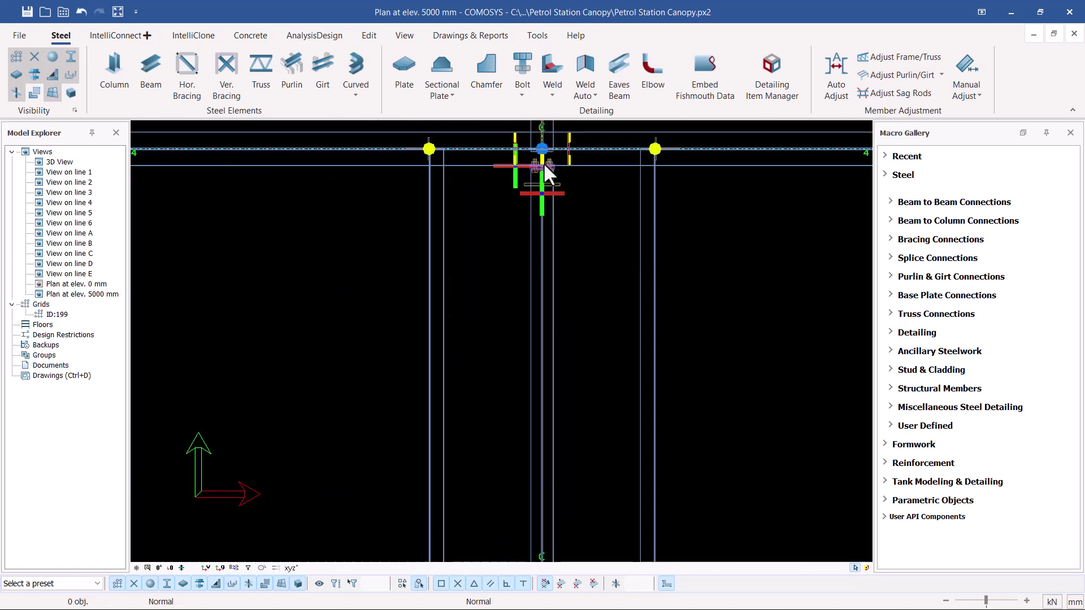
scroll(526, 295, down, 5)
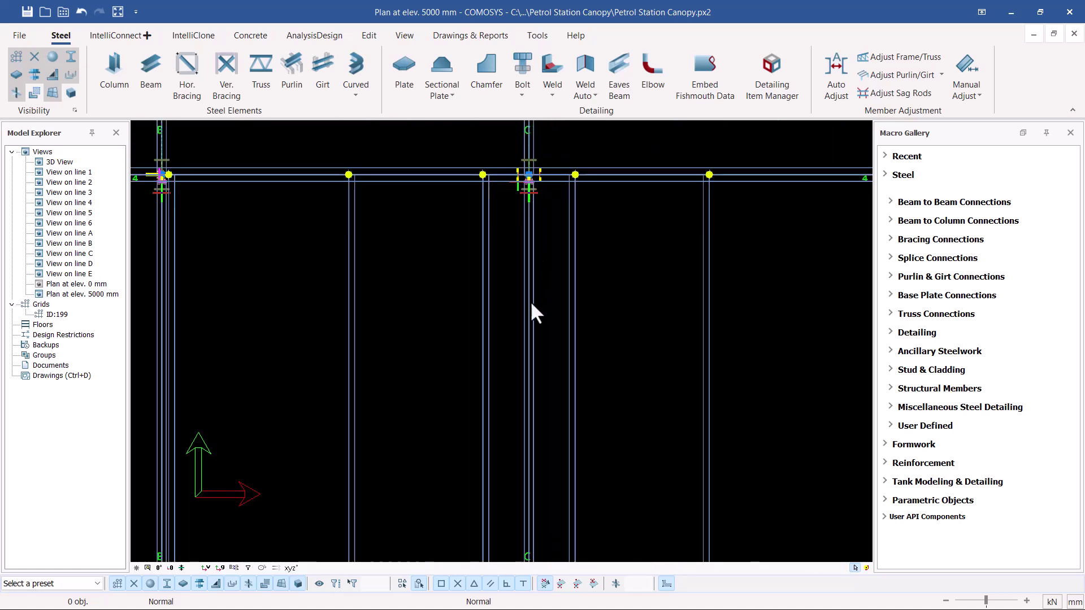
scroll(518, 240, down, 1)
scroll(524, 332, up, 5)
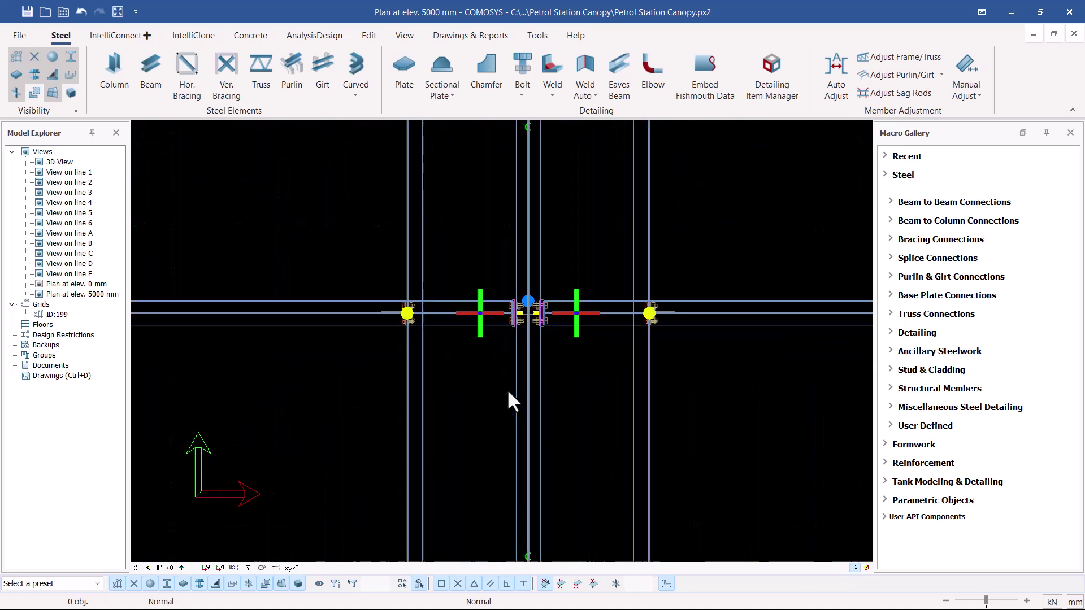
drag(557, 377, 496, 389)
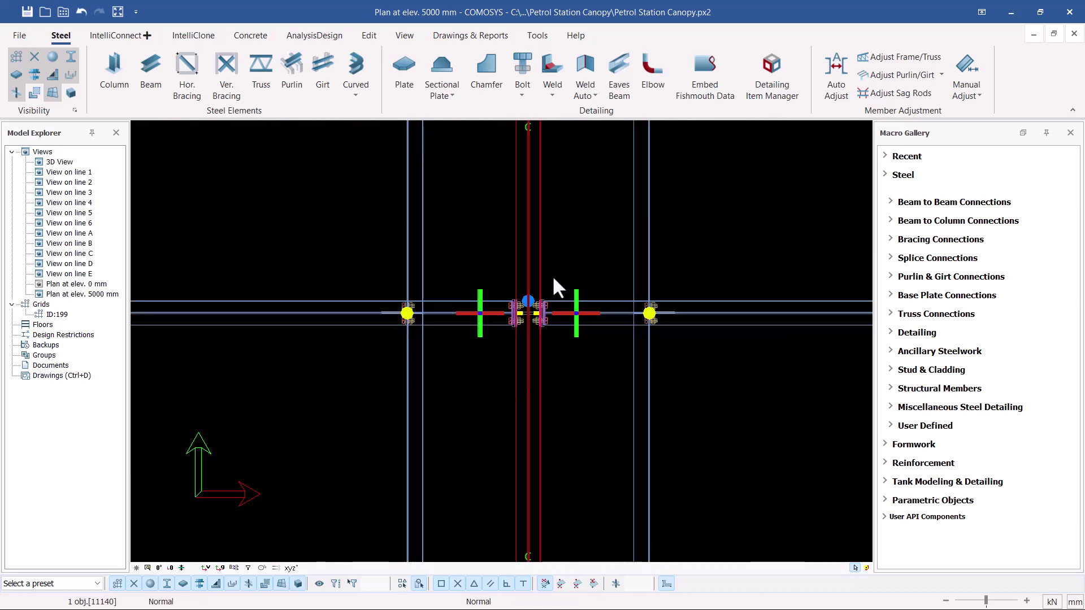
click(565, 396)
scroll(508, 283, down, 2)
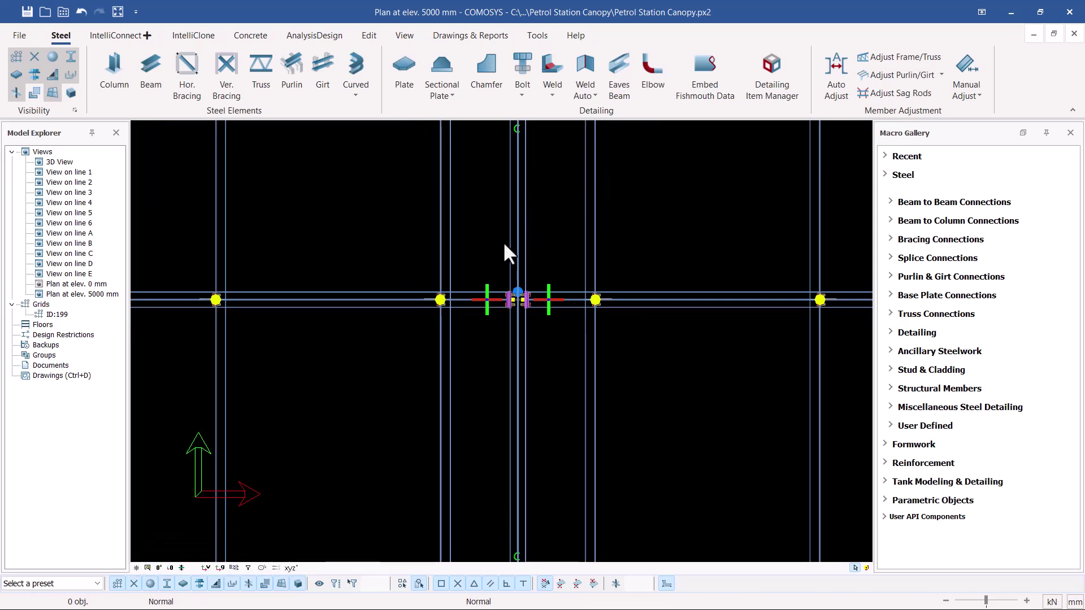
- Examine the purlin layout on both sides of grid C, selecting the D–E and B–C purlins just below grid 3
scroll(507, 252, up, 4)
scroll(518, 215, down, 3)
scroll(515, 229, up, 6)
scroll(512, 224, down, 8)
scroll(560, 356, up, 5)
click(422, 274)
scroll(447, 288, down, 2)
click(736, 268)
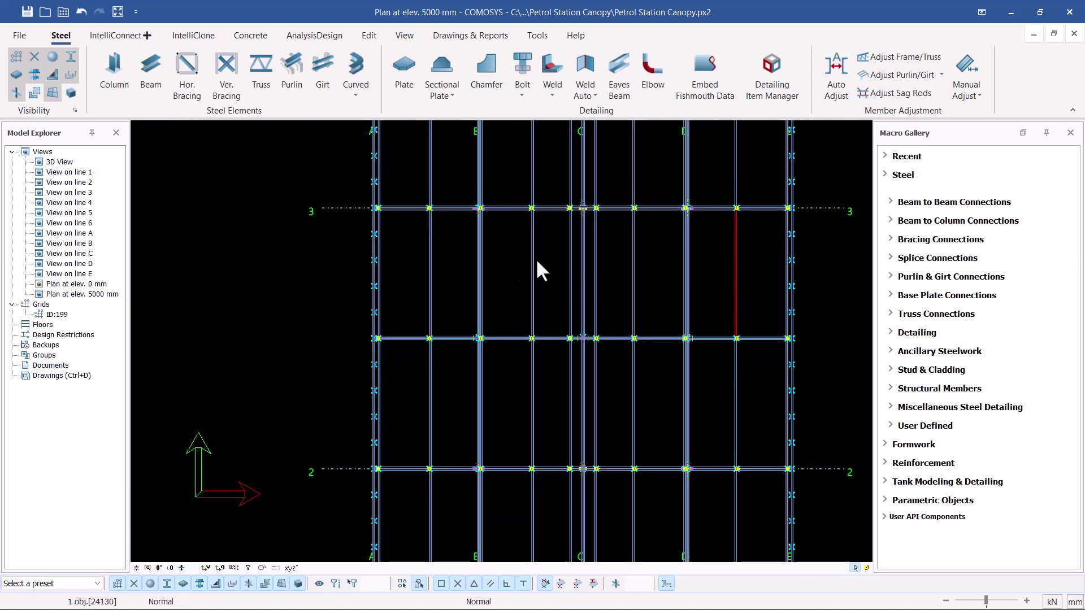
click(531, 264)
- Examine the purlin ends along grid 1 and select the A–B purlin segment adjoining that grid
scroll(598, 277, down, 5)
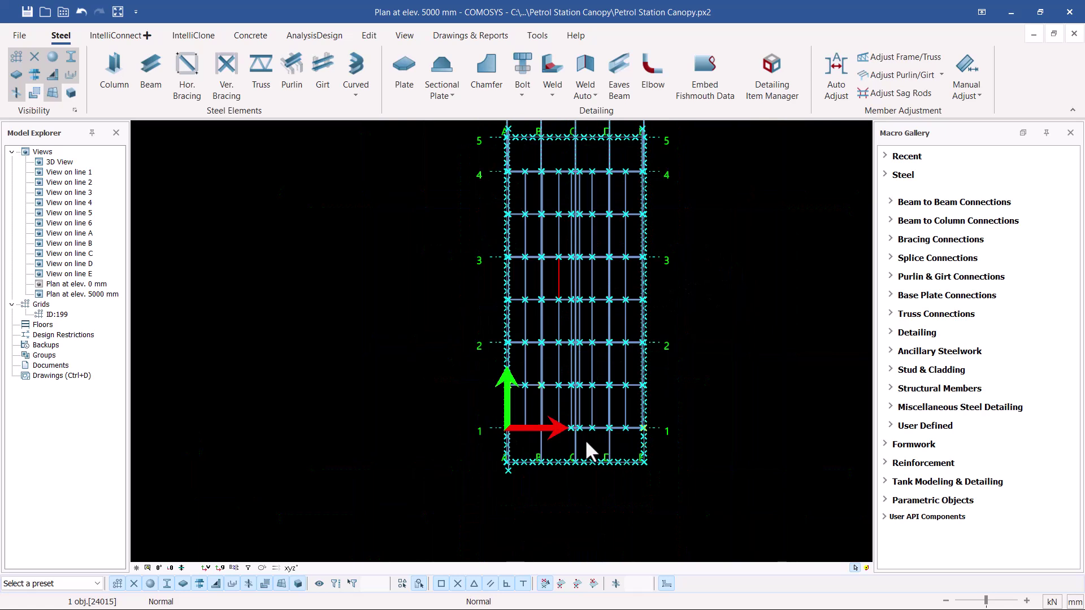
scroll(598, 419, up, 5)
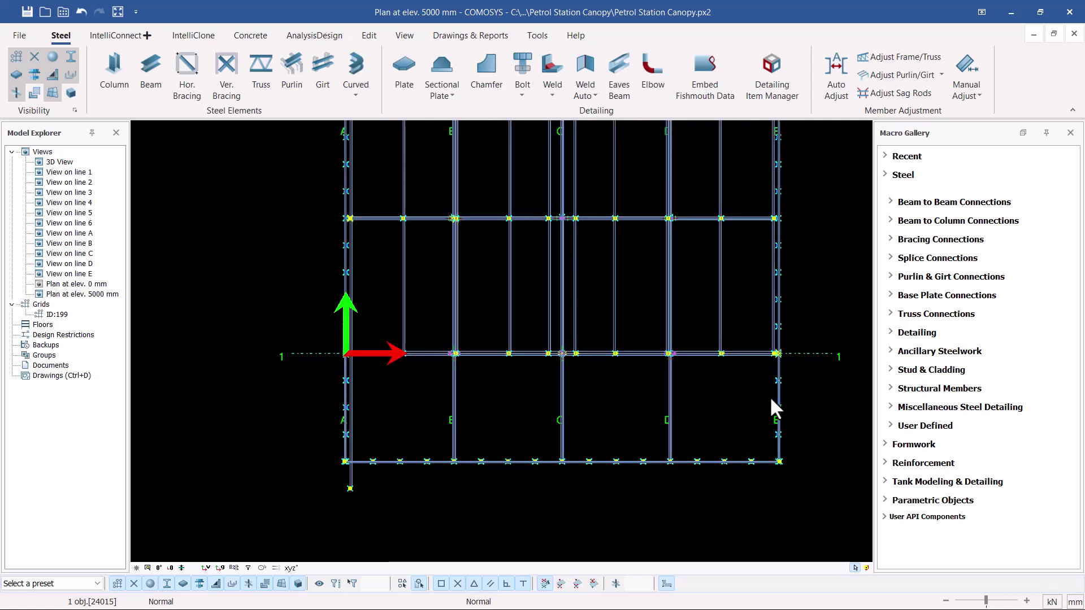
scroll(384, 418, up, 3)
scroll(426, 293, down, 1)
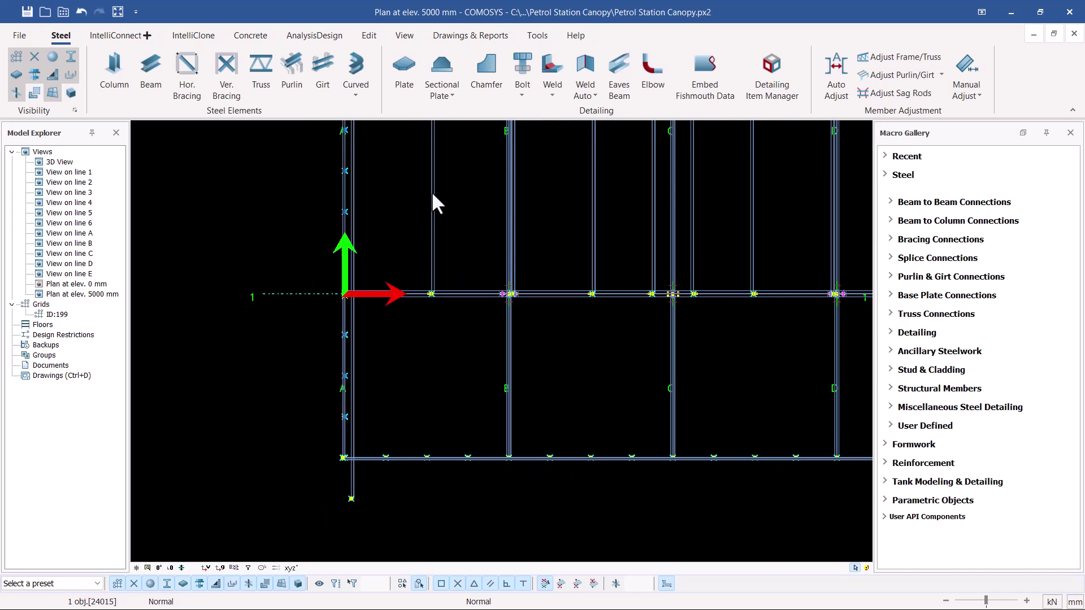
scroll(451, 260, down, 3)
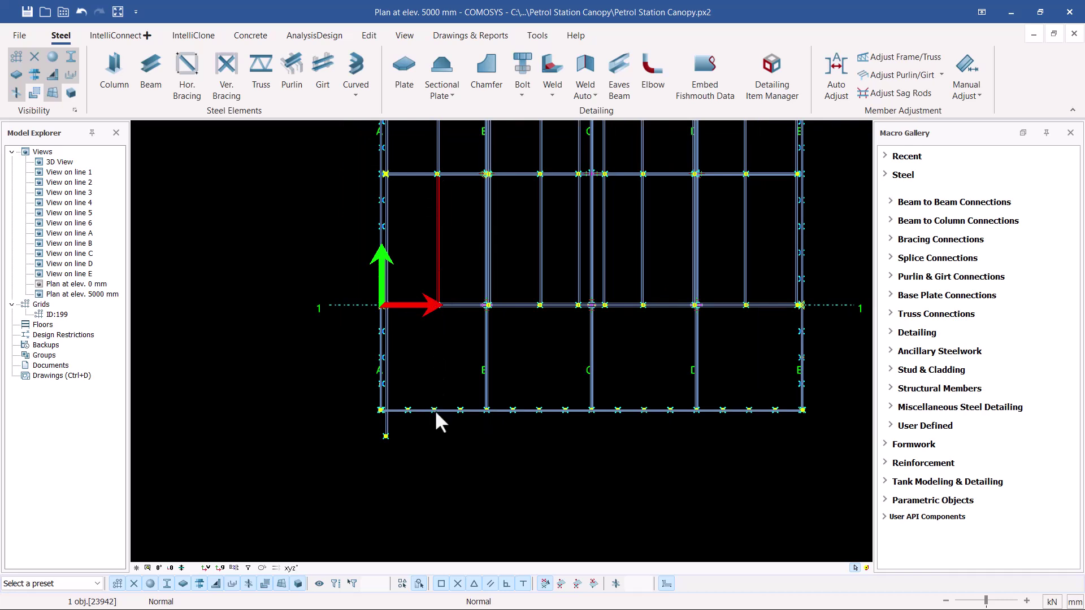
- Return to the 3D view from the plan and examine the purlin layout along the canopy from grid 1
scroll(435, 409, up, 6)
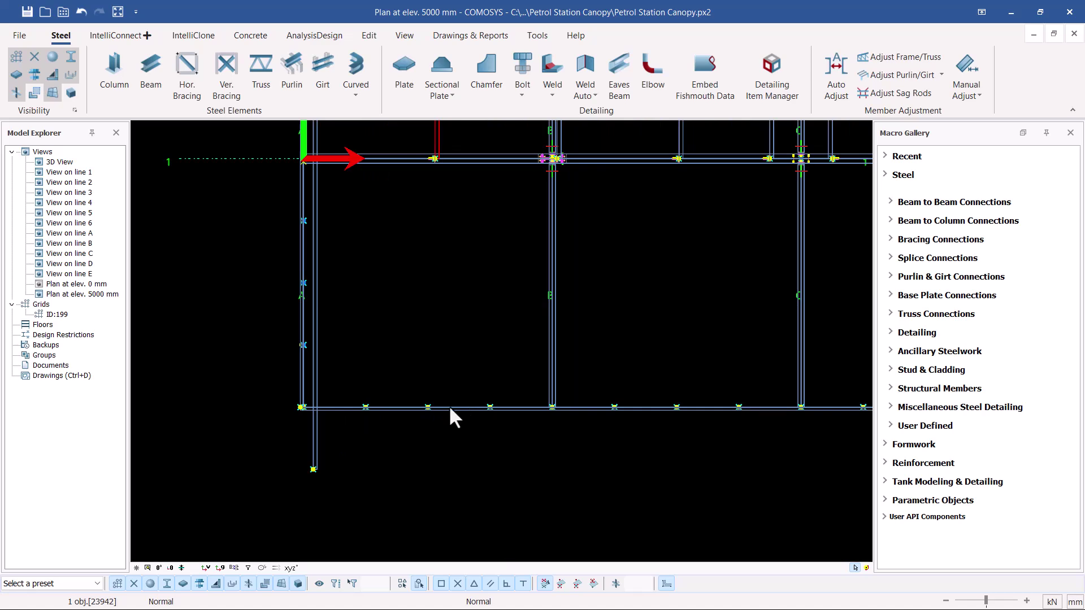
double_click(61, 163)
scroll(573, 272, up, 2)
click(728, 203)
middle_drag(547, 276, 621, 243)
scroll(597, 280, down, 6)
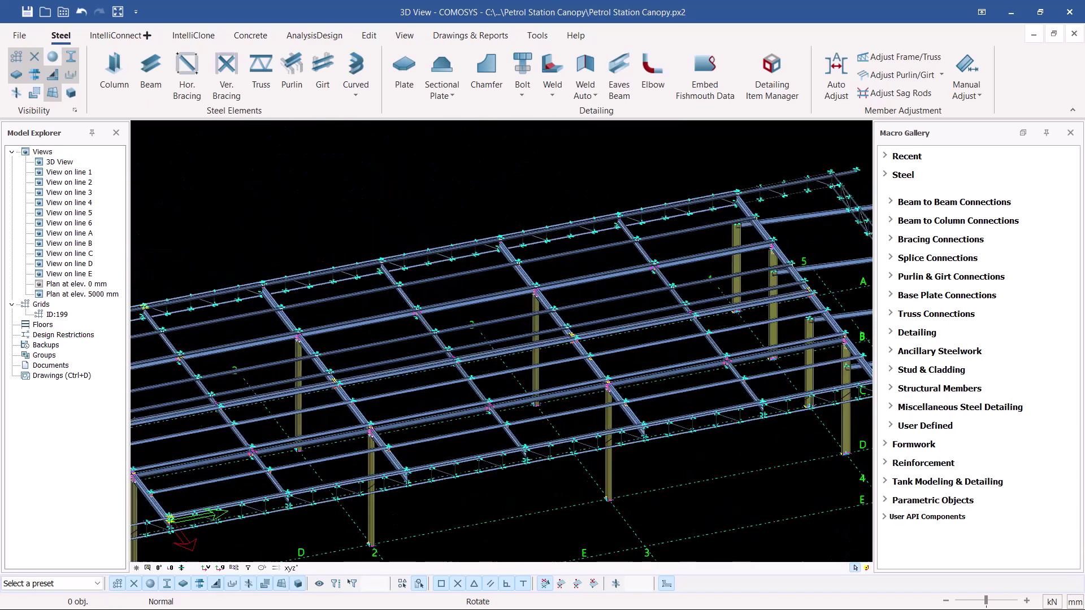
scroll(365, 368, up, 6)
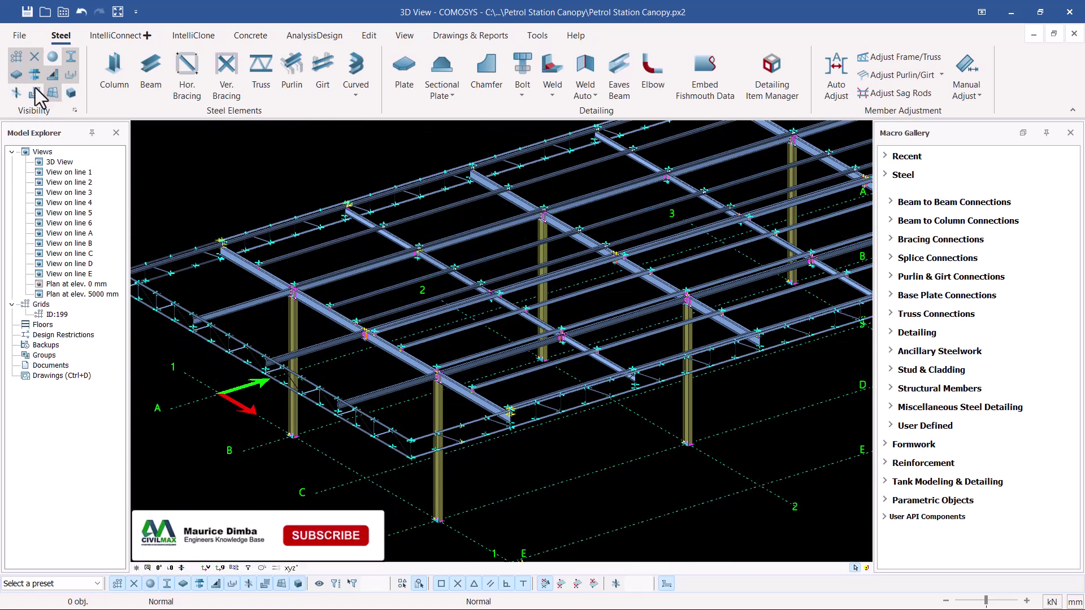
- Hide the node markers in the 3D model and examine the purlin connections on the rafters near grid 2
click(35, 58)
scroll(565, 331, up, 5)
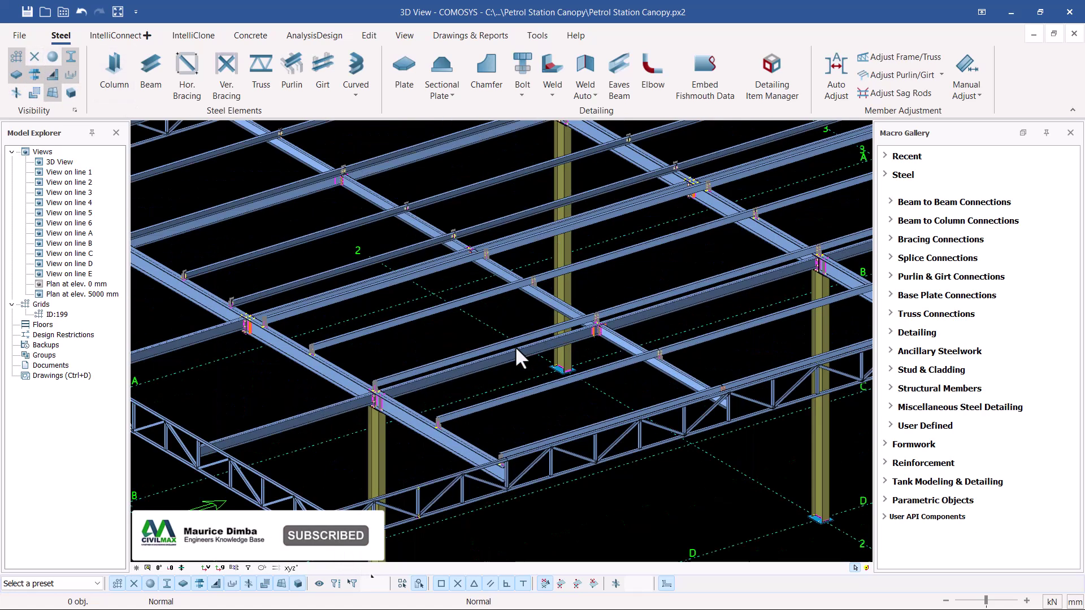
scroll(599, 317, up, 2)
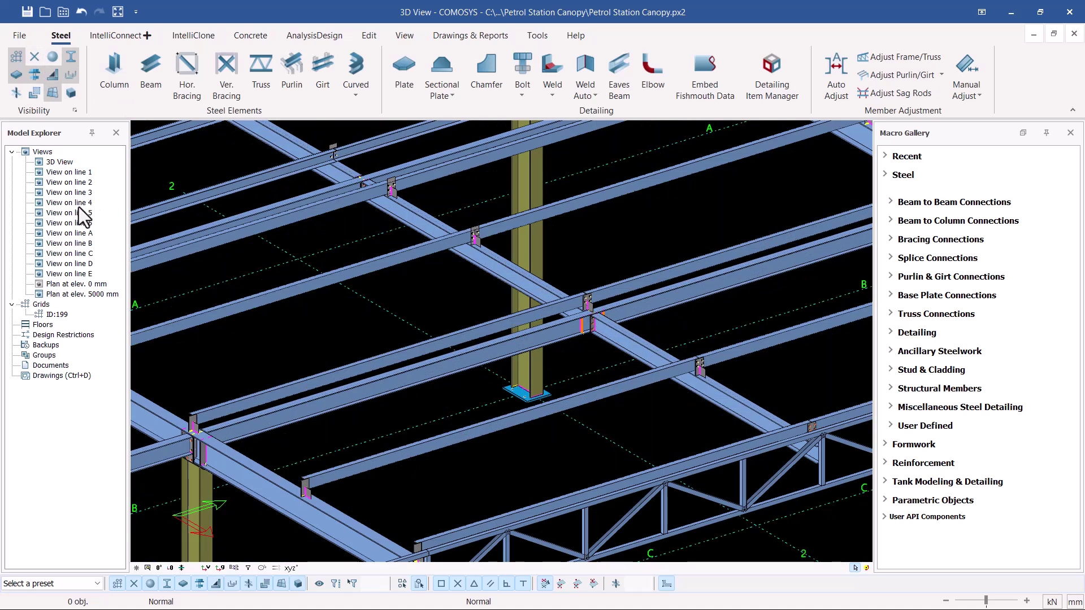
- Open the elevations on line A and line 5 to examine the edge trusses and the purlin ends
double_click(78, 233)
scroll(479, 240, down, 5)
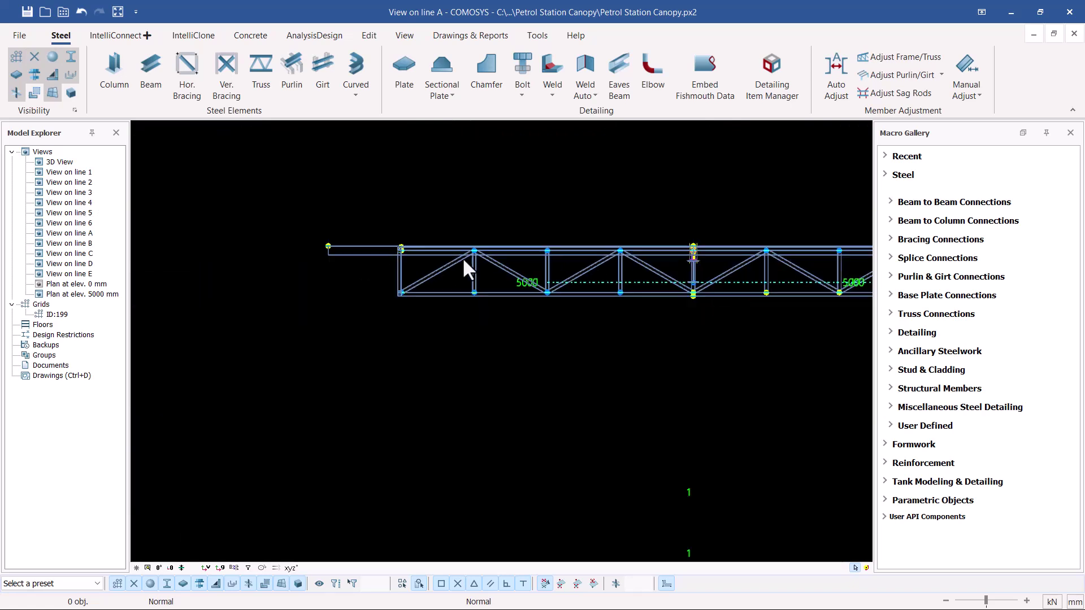
double_click(72, 214)
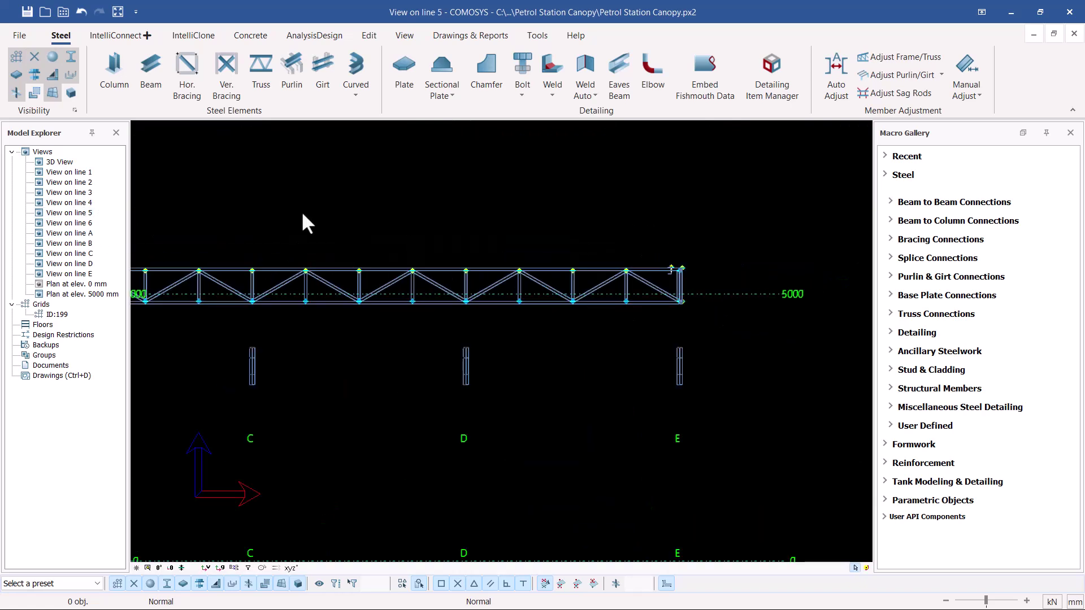
- Reopen the 3D view and examine the bolted purlin joint over a column close up
double_click(69, 162)
scroll(465, 288, down, 5)
middle_drag(537, 281, 538, 300)
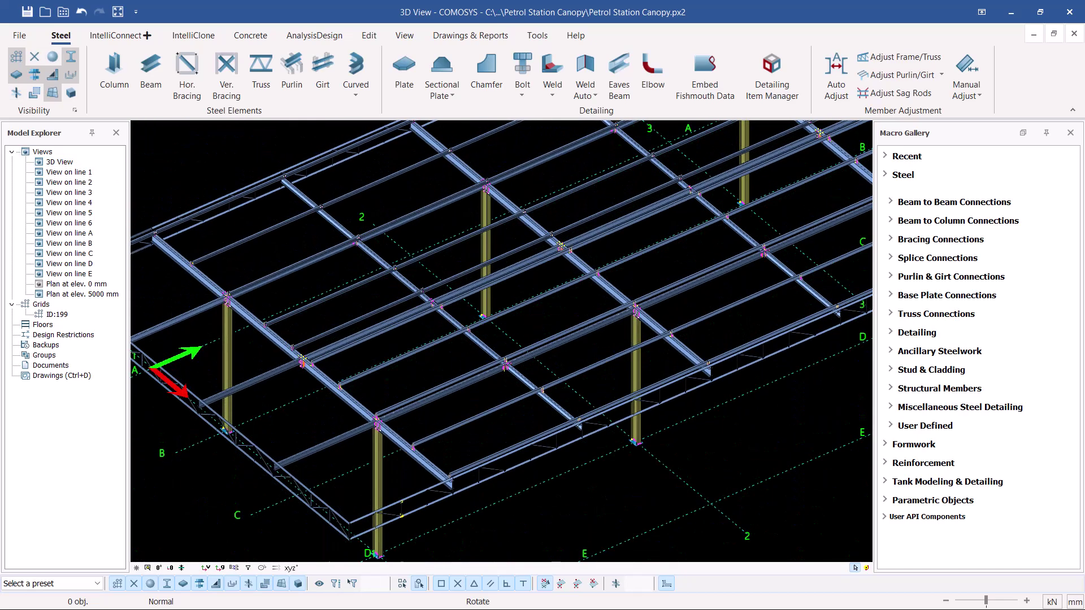
scroll(480, 163, up, 8)
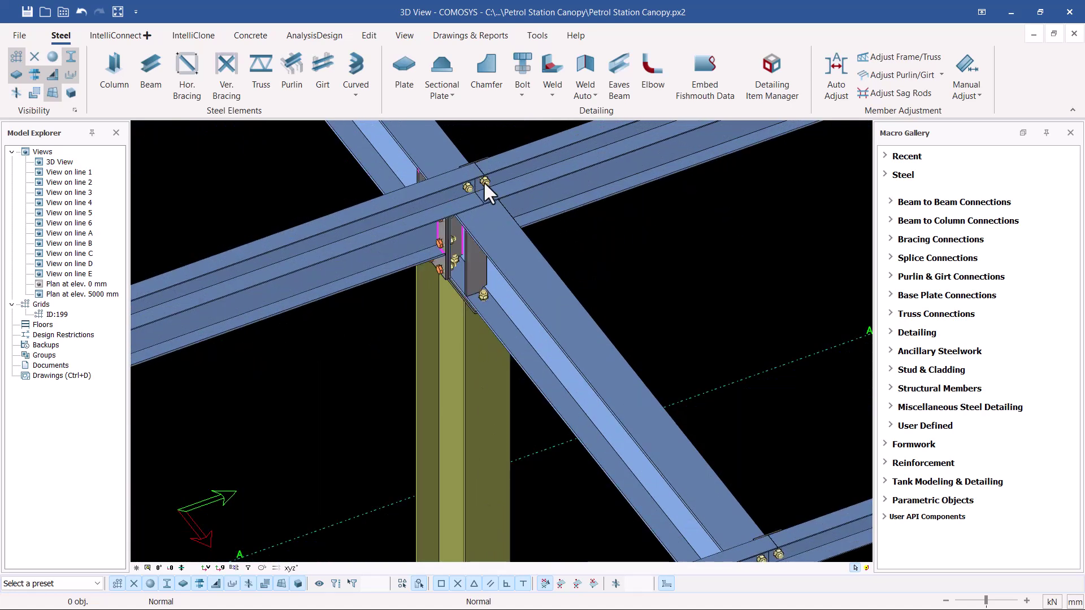
- Examine the purlins and cleats from the opposite side of the canopy, selecting a purlin segment to check its extent, then clear the selection
middle_drag(484, 181, 374, 302)
scroll(385, 300, down, 5)
click(506, 243)
middle_drag(507, 243, 451, 238)
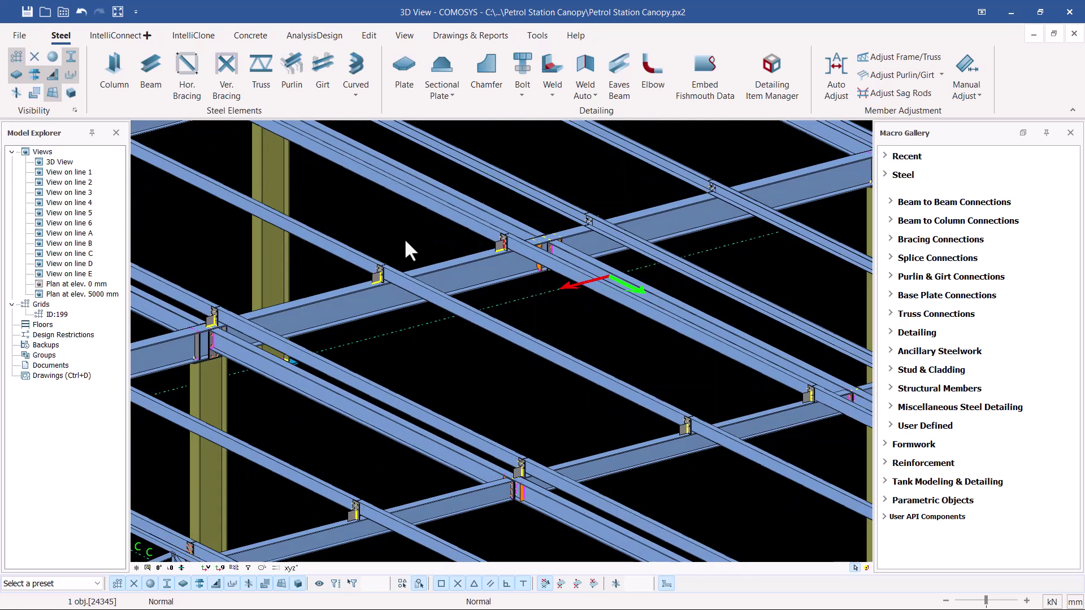
click(643, 163)
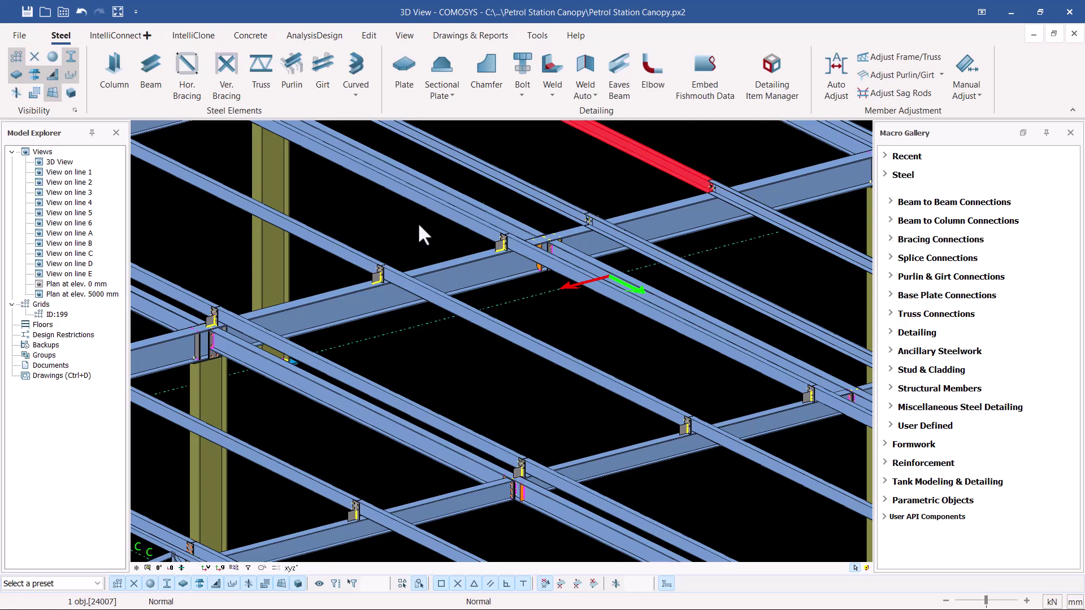
scroll(500, 215, down, 2)
click(596, 168)
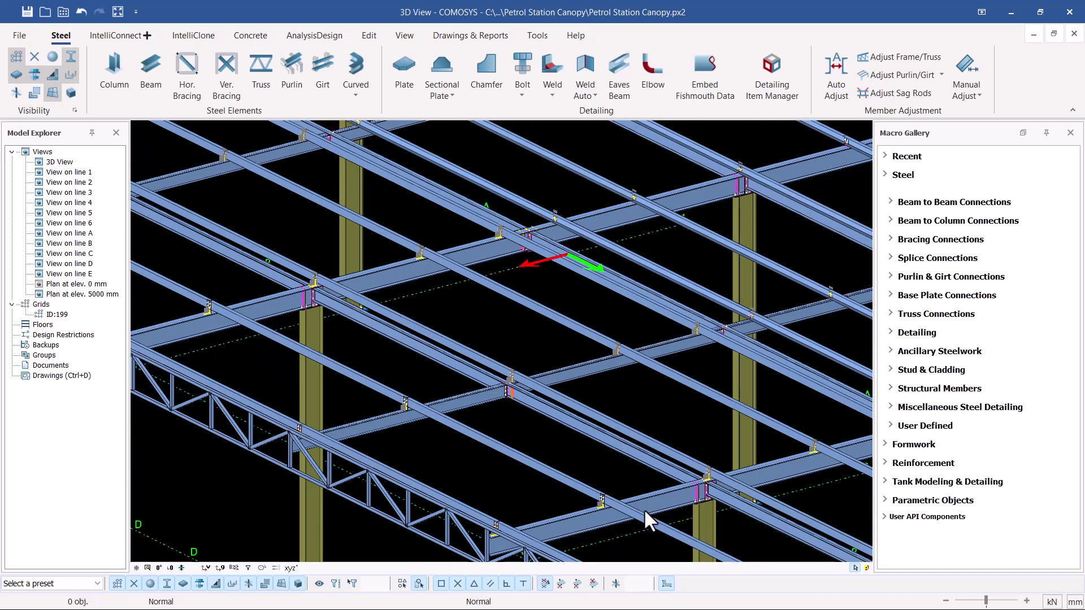